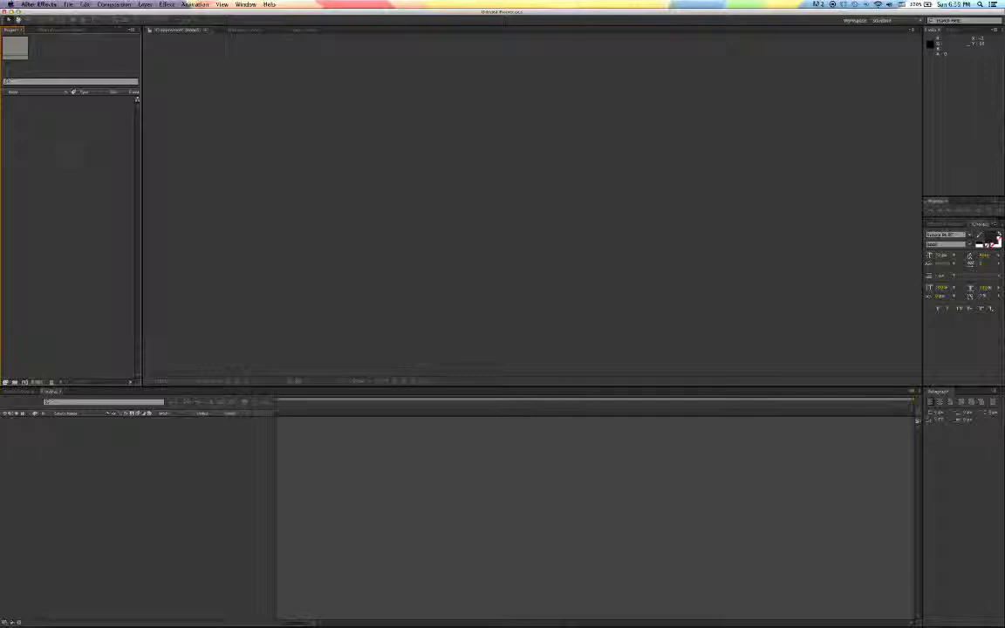
Import the AI and EPS versions of both the sorbet logo and the Sorbet social media icons into the project.
{"action": "double_click", "coordinate": [66, 180]}
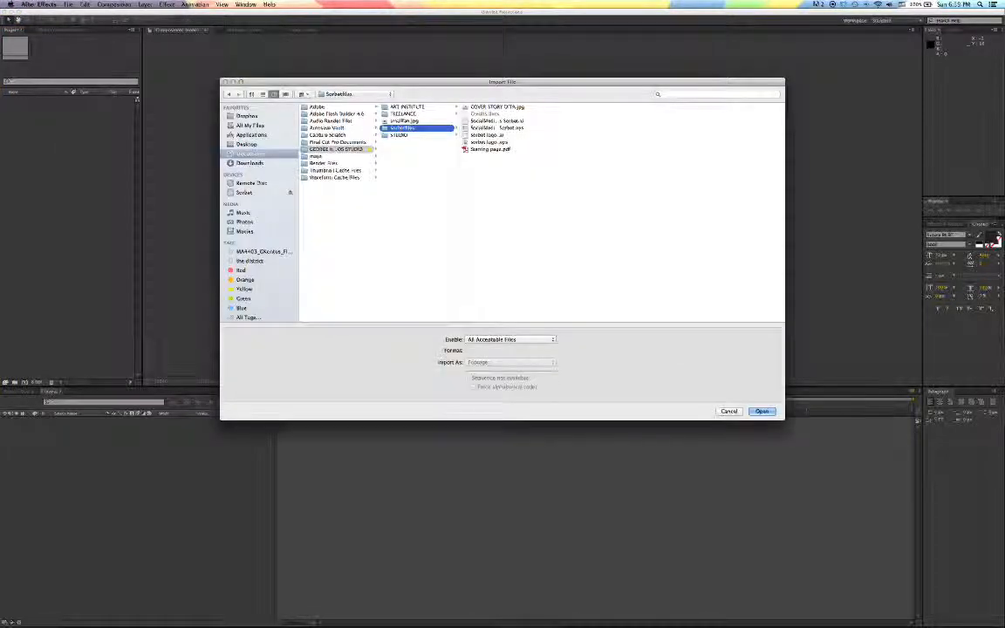
{"action": "left_click_drag", "start_coordinate": [517, 83], "coordinate": [510, 98]}
{"action": "left_click", "coordinate": [481, 151]}
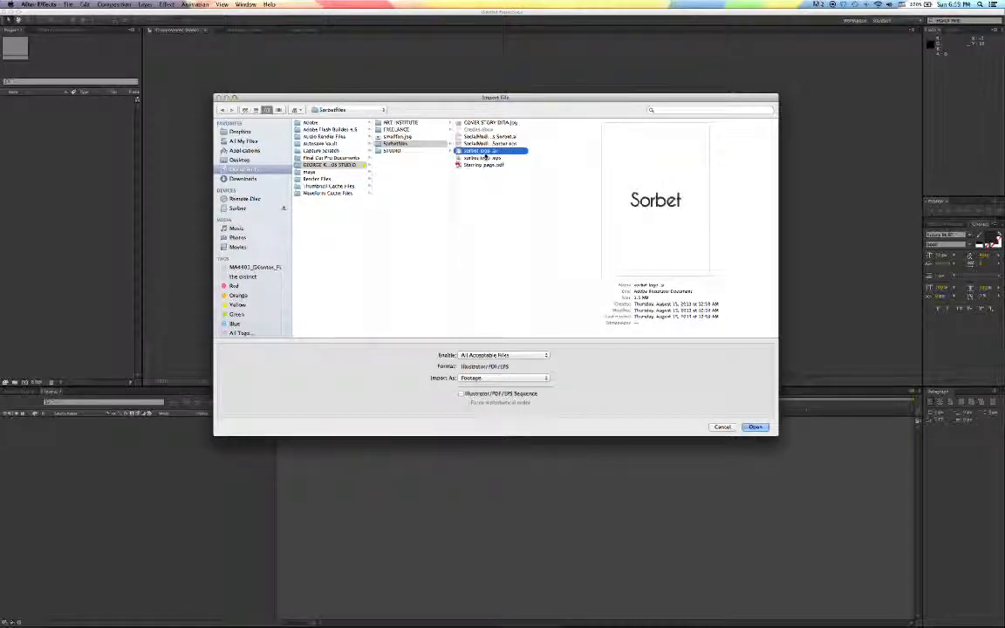
{"action": "left_click", "coordinate": [484, 158], "text": "shift"}
{"action": "left_click", "coordinate": [484, 143], "text": "shift"}
{"action": "left_click", "coordinate": [484, 136], "text": "shift"}
{"action": "left_click", "coordinate": [755, 428]}
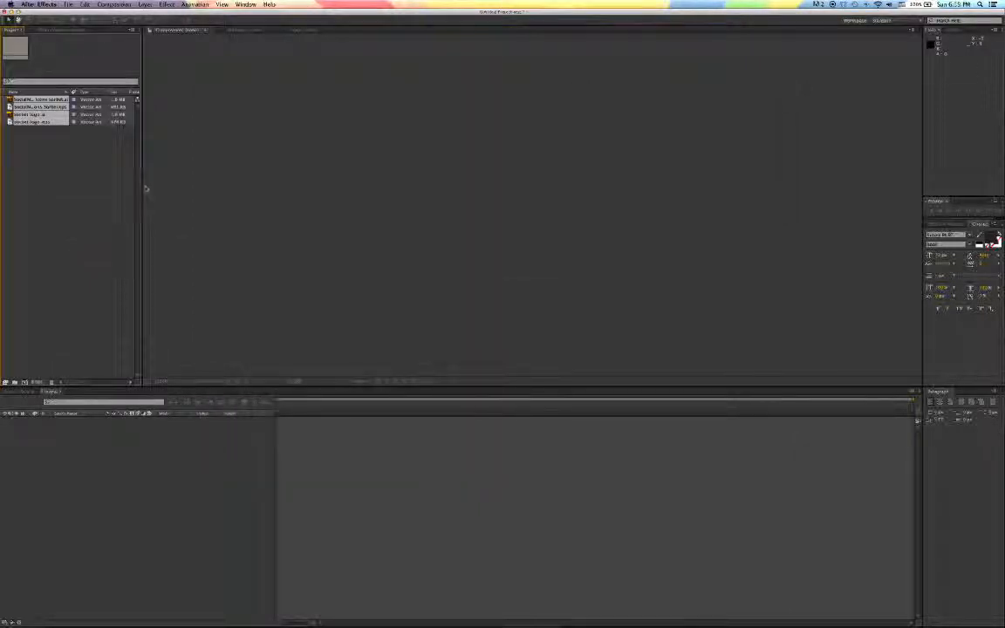
Create a new composition named 3D CAMERA and adjust its duration.
{"action": "right_click", "coordinate": [65, 173]}
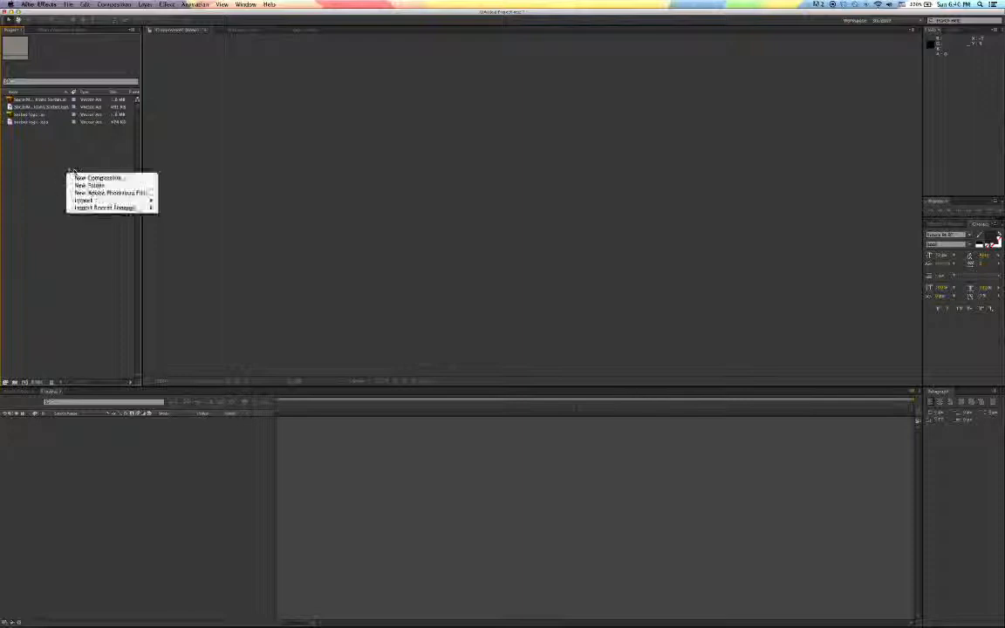
{"action": "left_click", "coordinate": [87, 175]}
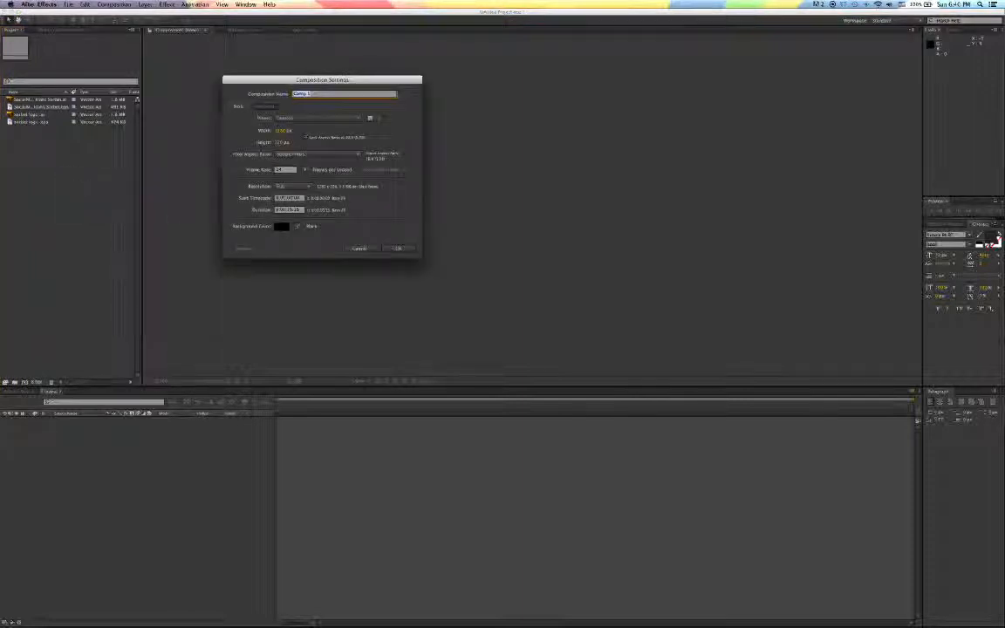
{"action": "left_click_drag", "start_coordinate": [258, 80], "coordinate": [389, 109]}
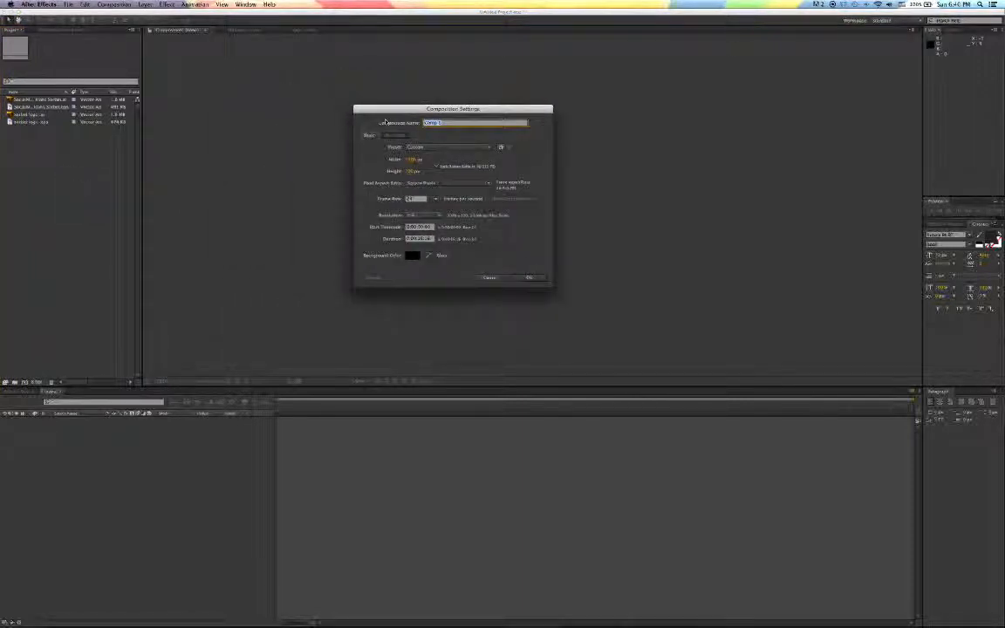
{"action": "type", "text": "3D CAMERA"}
{"action": "left_click_drag", "start_coordinate": [449, 110], "coordinate": [420, 97]}
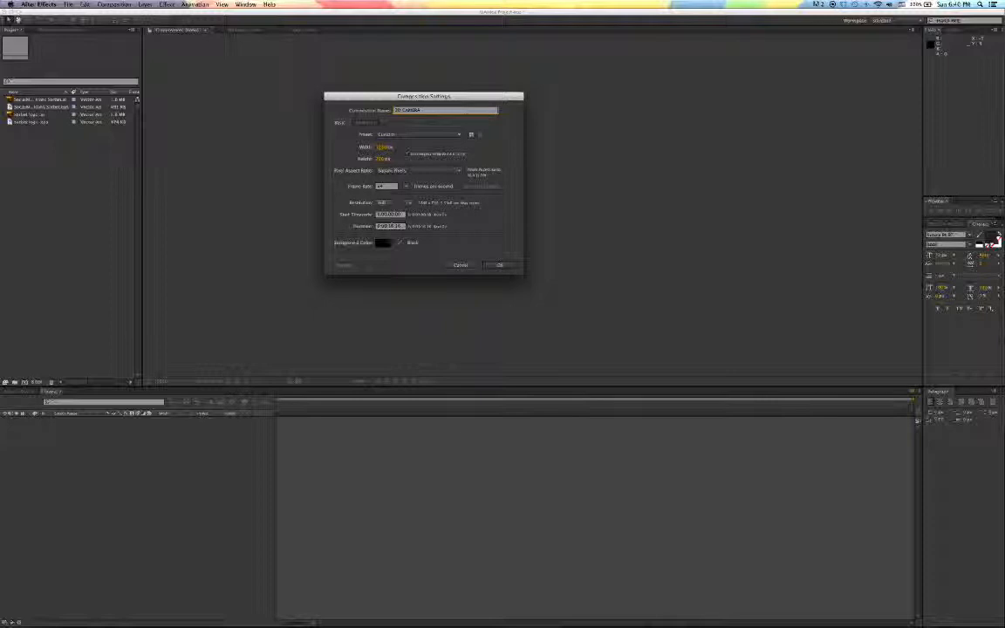
{"action": "left_click", "coordinate": [395, 229]}
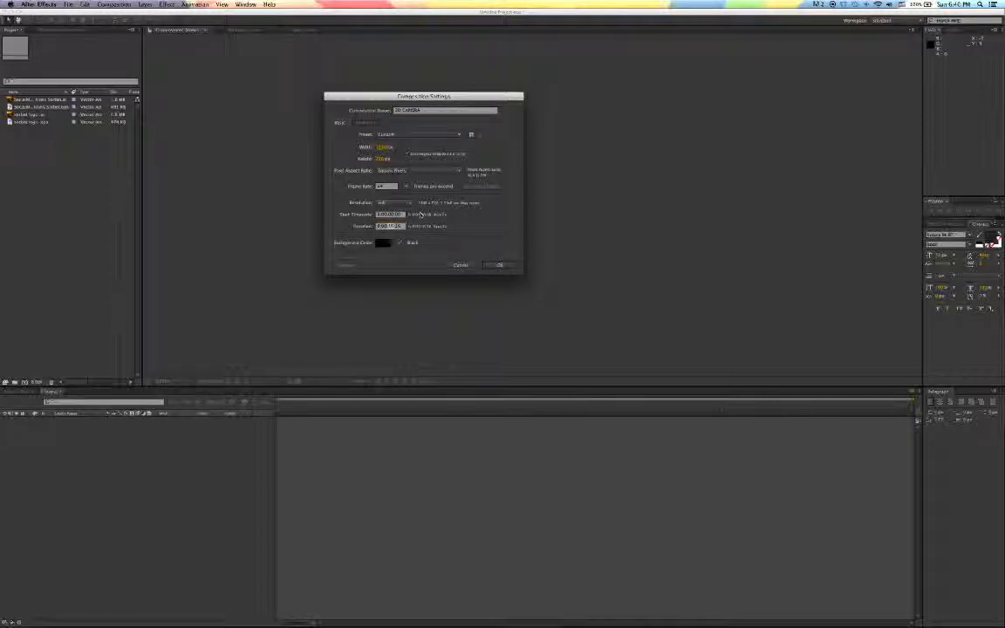
{"action": "type", "text": "0"}
{"action": "key", "text": "Return"}
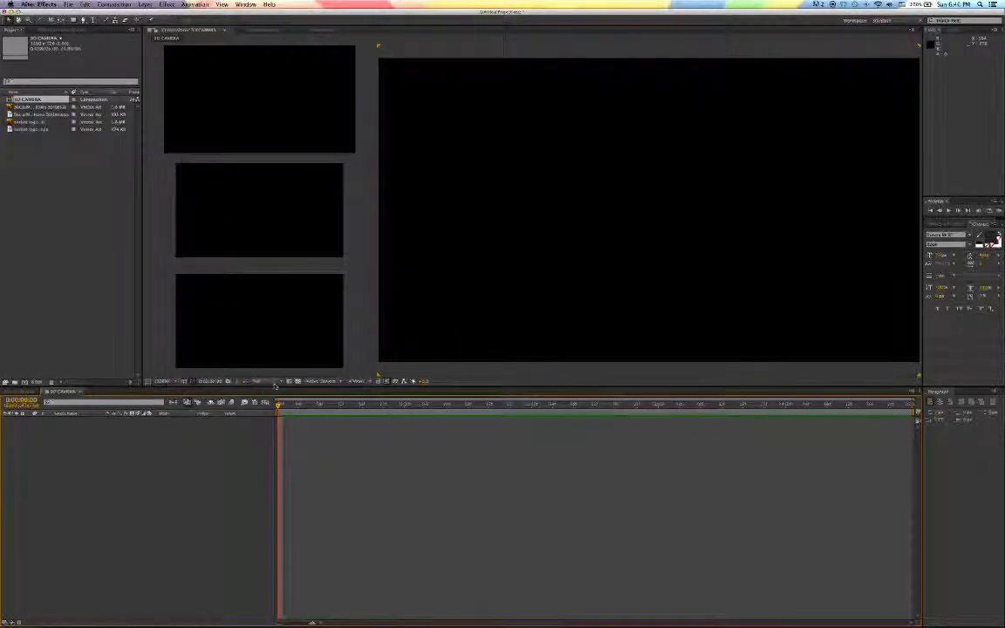
Change the composition viewer from the four-view layout to a single Active Camera view.
{"action": "left_click", "coordinate": [275, 383]}
{"action": "left_click", "coordinate": [264, 387]}
{"action": "left_click", "coordinate": [288, 381]}
{"action": "left_click", "coordinate": [328, 381]}
{"action": "left_click", "coordinate": [326, 381]}
{"action": "left_click", "coordinate": [325, 389]}
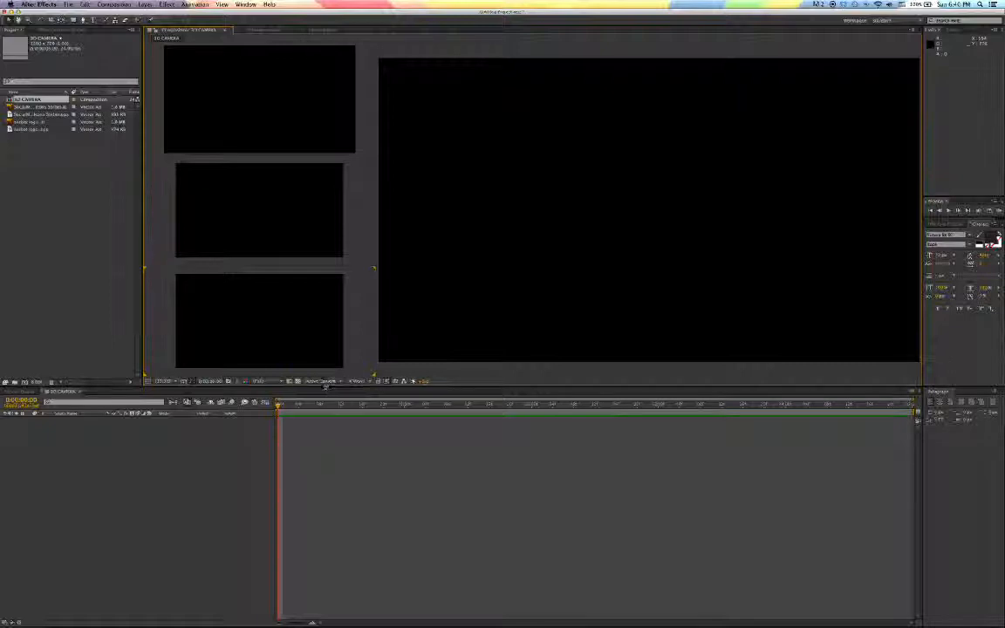
{"action": "left_click", "coordinate": [323, 382]}
{"action": "left_click", "coordinate": [316, 403]}
{"action": "left_click", "coordinate": [360, 381]}
{"action": "left_click", "coordinate": [366, 391]}
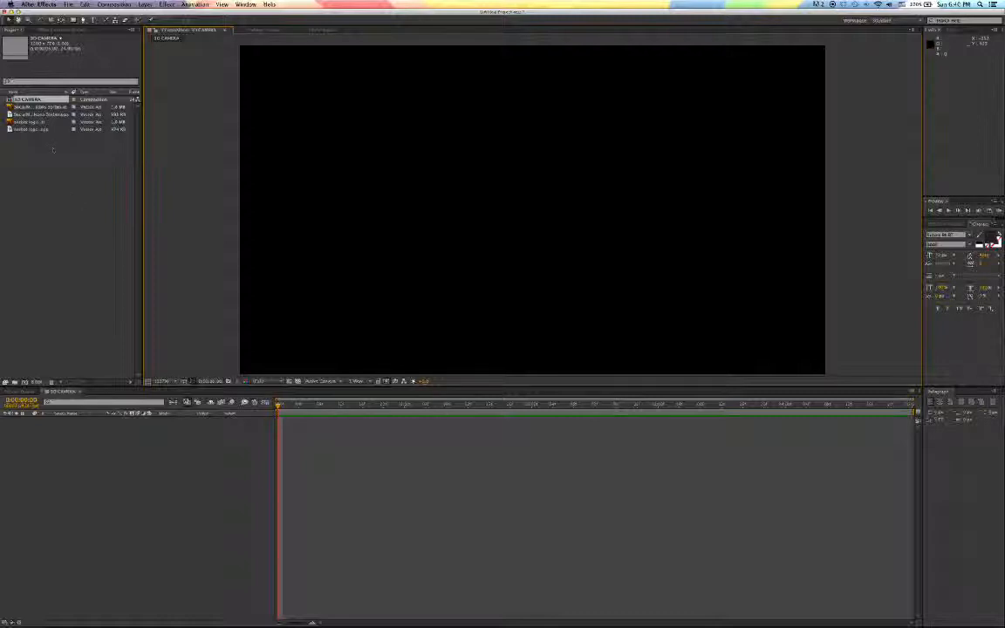
Add a pale magenta solid as a full-frame background layer in the 3D CAMERA composition.
{"action": "left_click", "coordinate": [107, 251]}
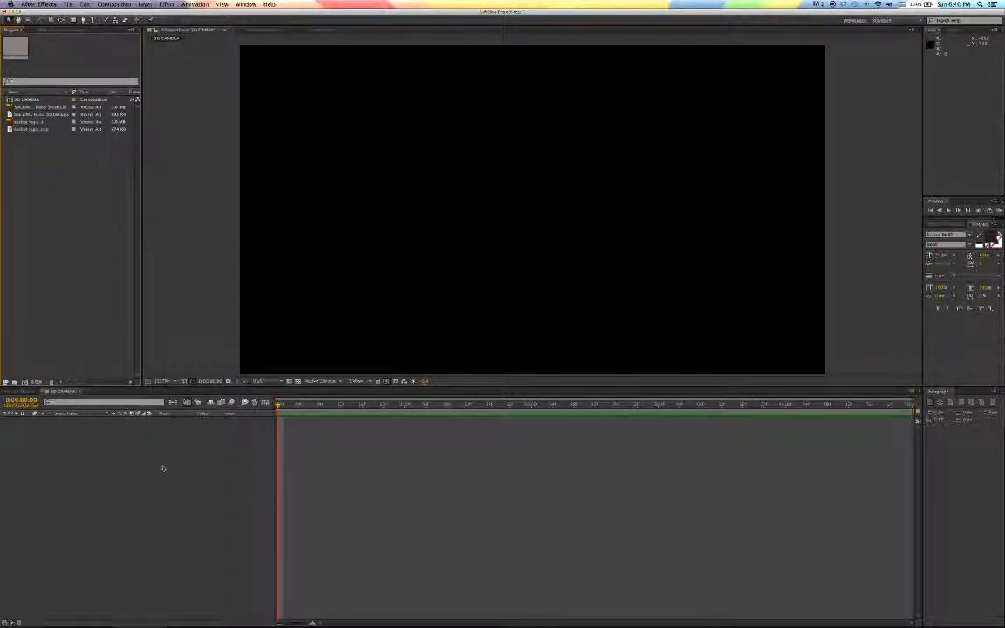
{"action": "right_click", "coordinate": [124, 451]}
{"action": "mouse_move", "coordinate": [166, 456]}
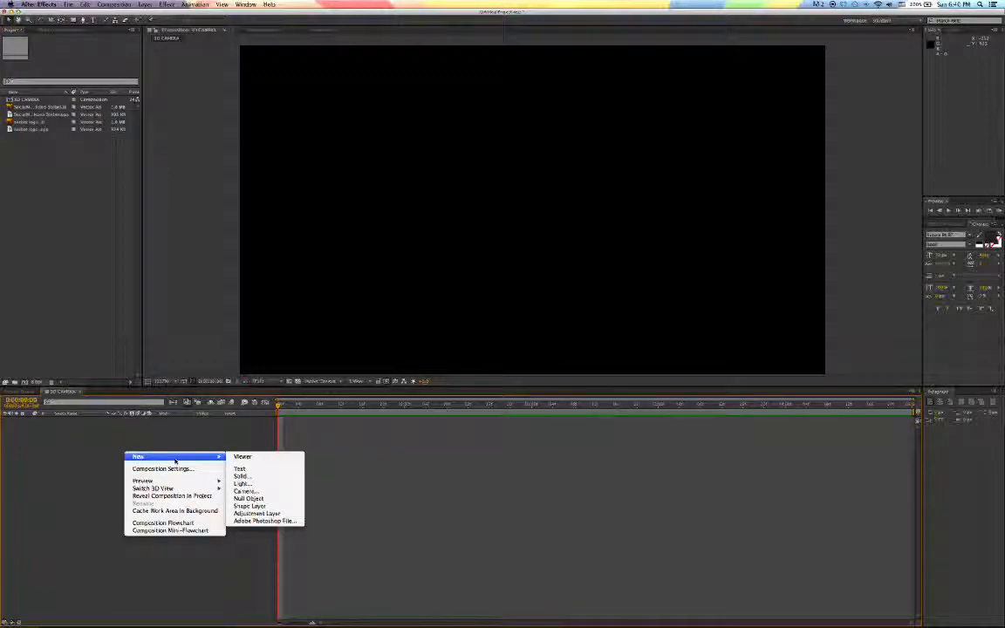
{"action": "left_click", "coordinate": [241, 476]}
{"action": "left_click_drag", "start_coordinate": [223, 96], "coordinate": [264, 155]}
{"action": "left_click", "coordinate": [237, 276]}
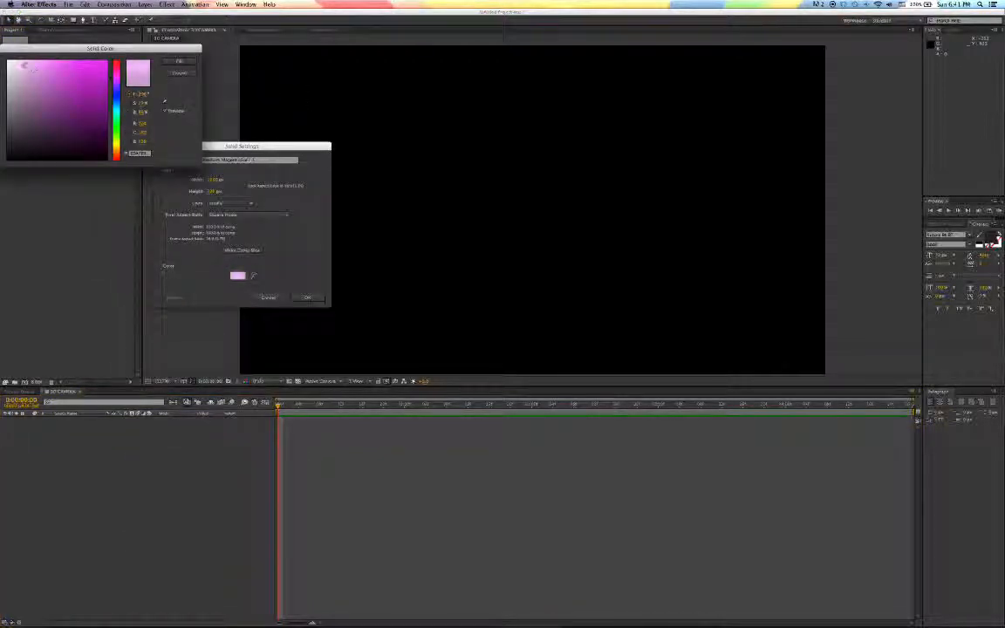
{"action": "left_click", "coordinate": [178, 61]}
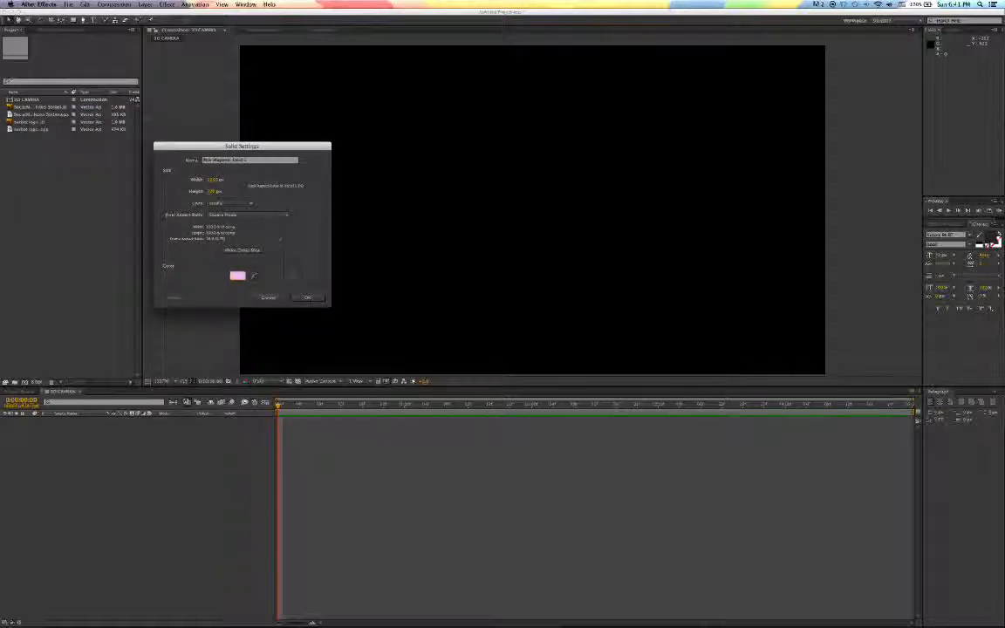
{"action": "left_click", "coordinate": [307, 297]}
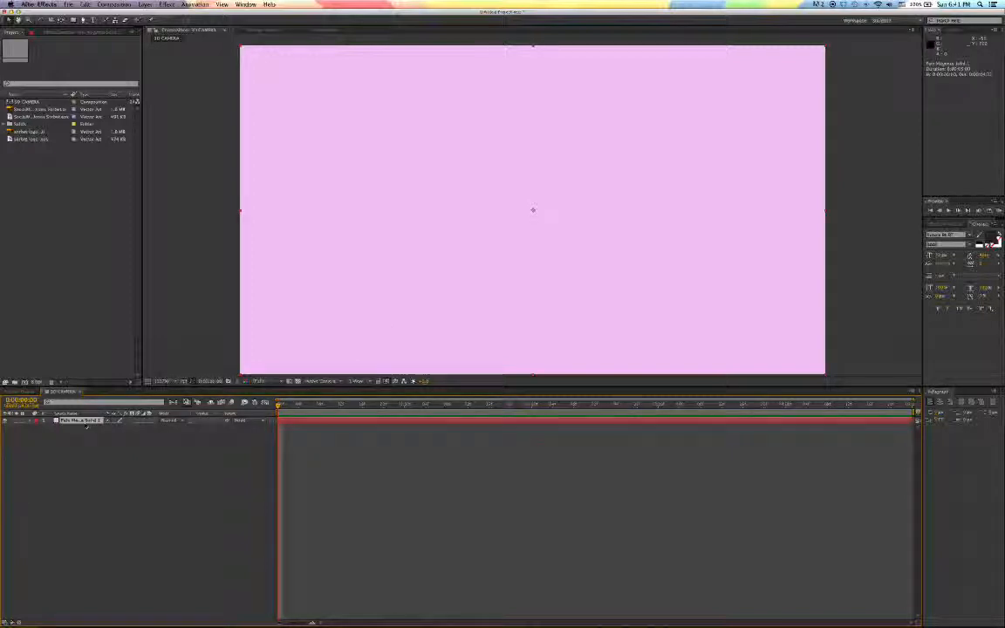
Add the sorbet logo AI file and the social media icons AI file as layers above the solid.
{"action": "left_click", "coordinate": [41, 117]}
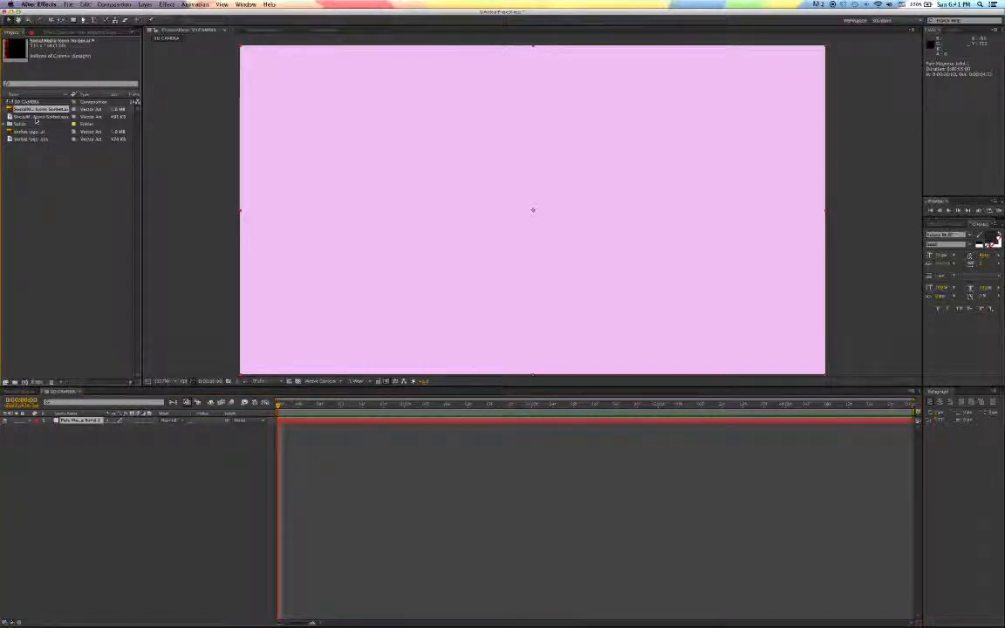
{"action": "left_click", "coordinate": [32, 131]}
{"action": "left_click", "coordinate": [36, 140]}
{"action": "left_click", "coordinate": [36, 132]}
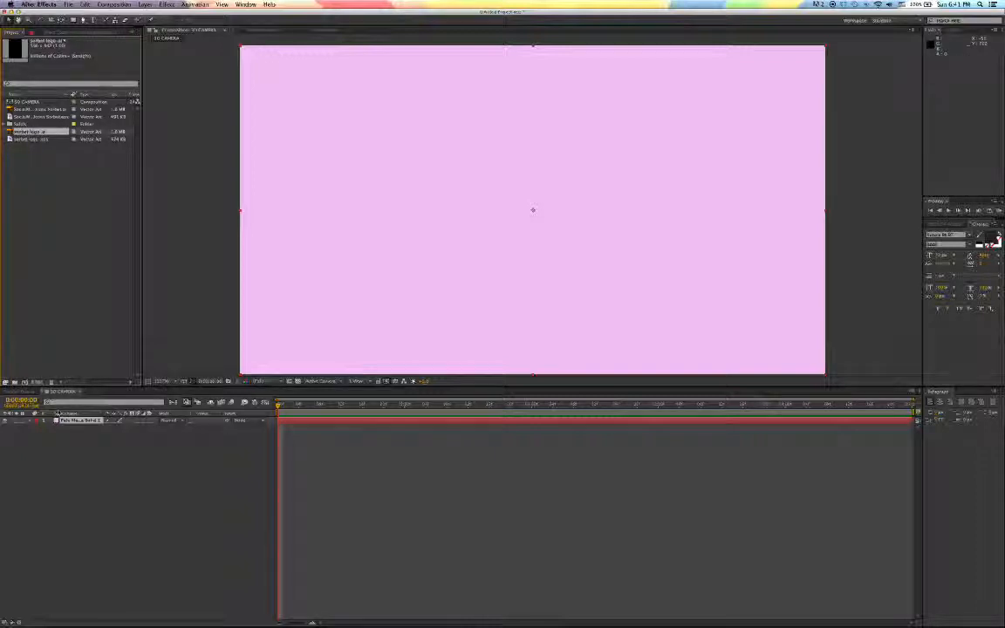
{"action": "left_click_drag", "start_coordinate": [58, 413], "coordinate": [59, 418]}
{"action": "left_click_drag", "start_coordinate": [483, 223], "coordinate": [385, 171]}
{"action": "left_click_drag", "start_coordinate": [38, 107], "coordinate": [58, 418]}
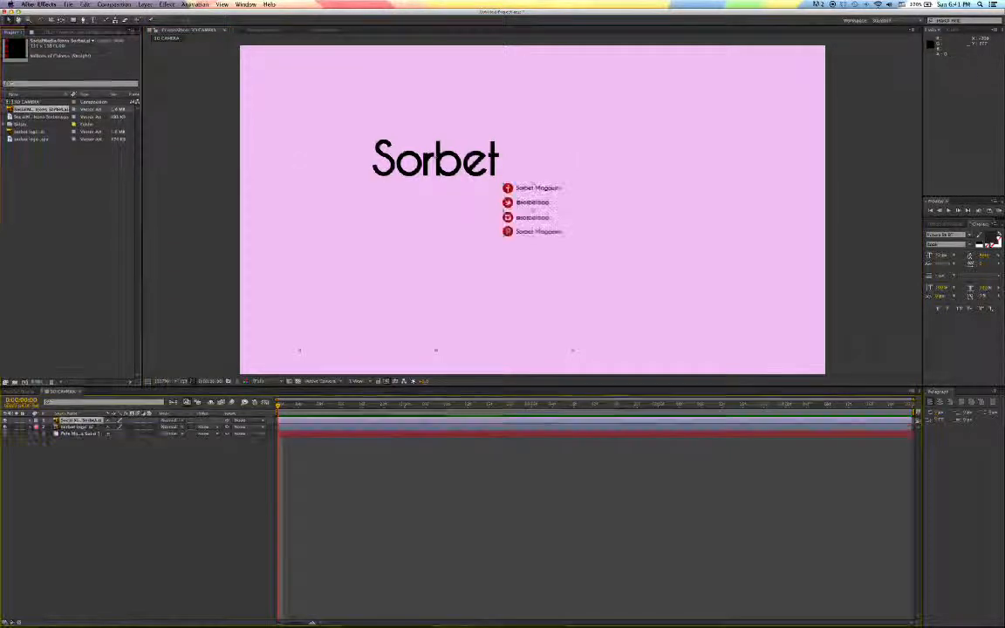
Position the Sorbet logo in the upper middle of the frame and the social media icons just below its right half.
{"action": "left_click_drag", "start_coordinate": [552, 189], "coordinate": [639, 238]}
{"action": "left_click_drag", "start_coordinate": [483, 166], "coordinate": [562, 162]}
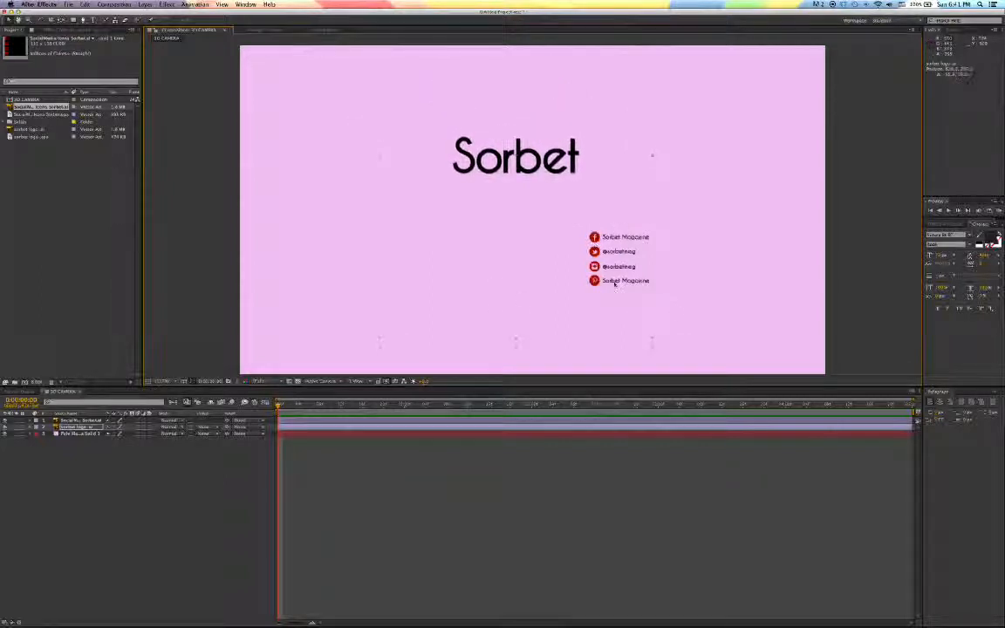
{"action": "left_click", "coordinate": [649, 265]}
{"action": "left_click_drag", "start_coordinate": [653, 264], "coordinate": [578, 216]}
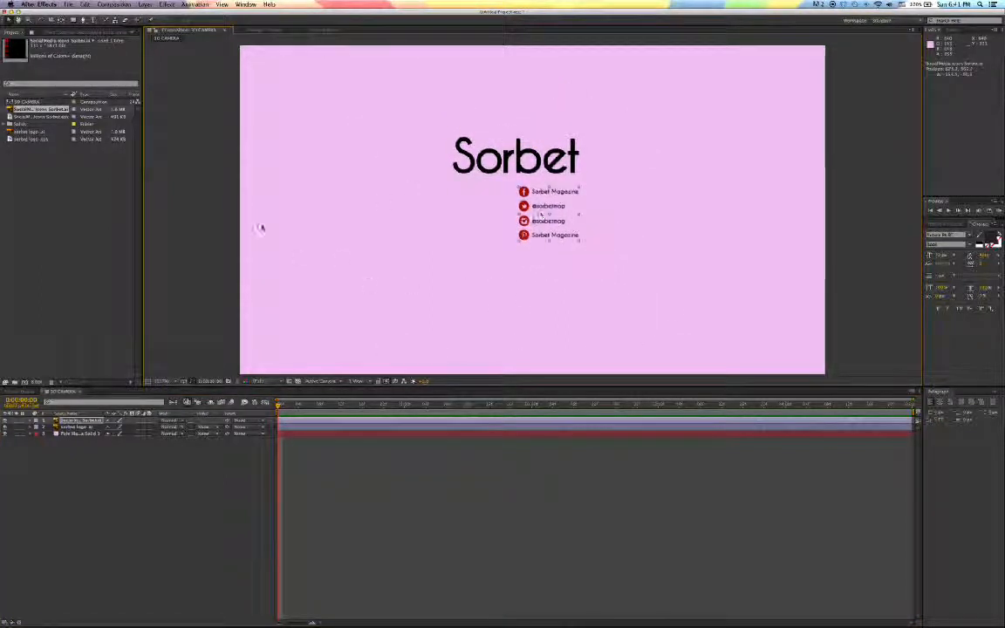
{"action": "left_click", "coordinate": [436, 298]}
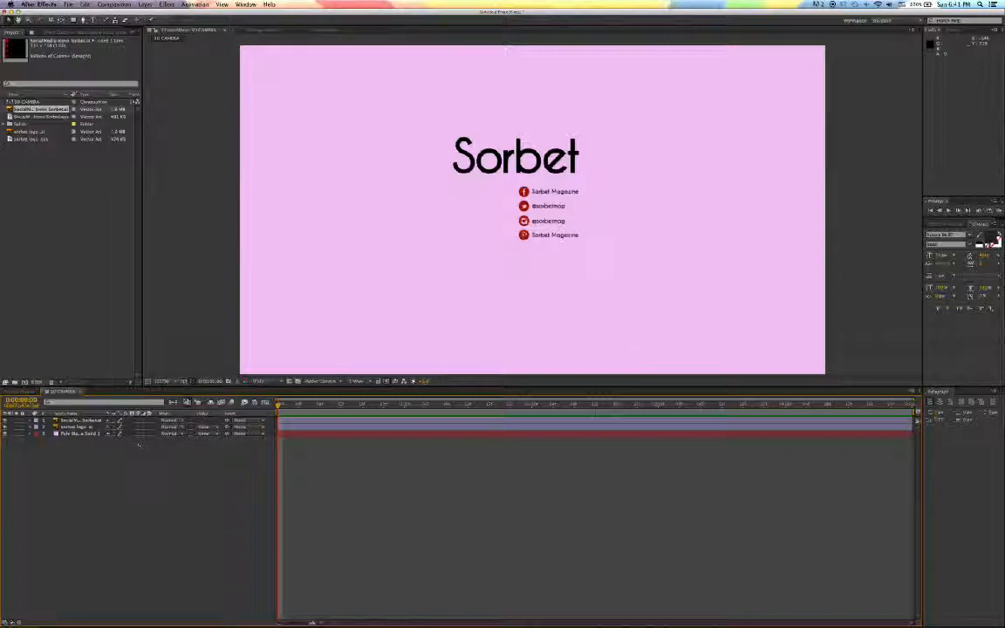
{"action": "left_click", "coordinate": [78, 427]}
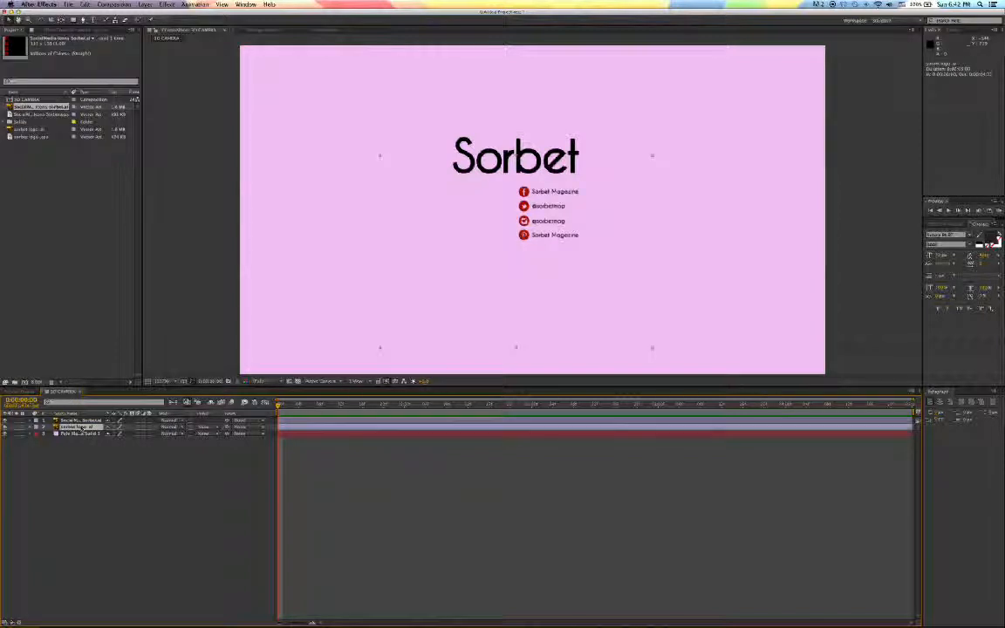
{"action": "left_click", "coordinate": [83, 421]}
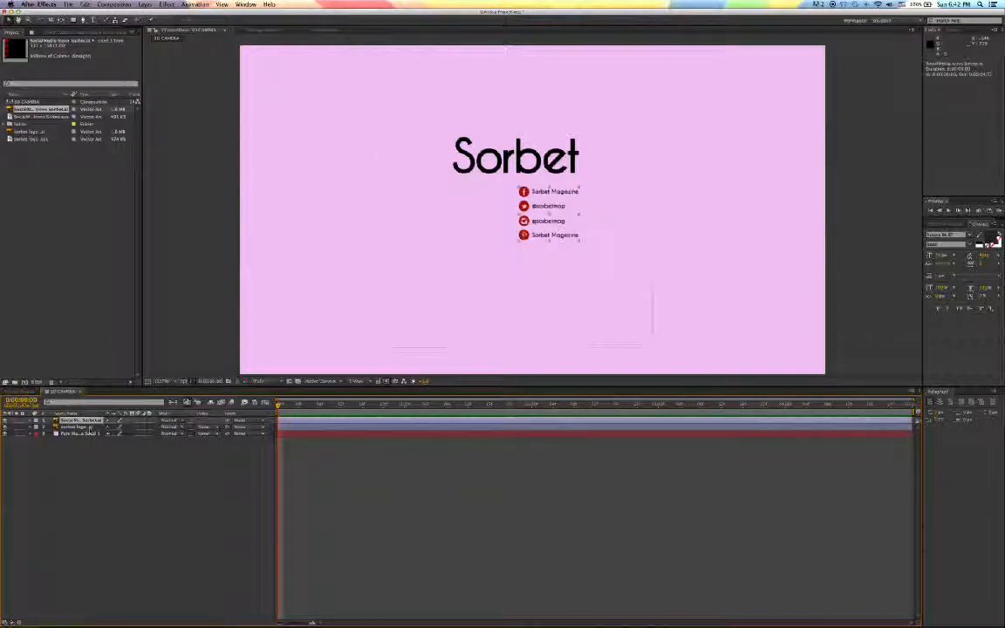
{"action": "left_click", "coordinate": [87, 427]}
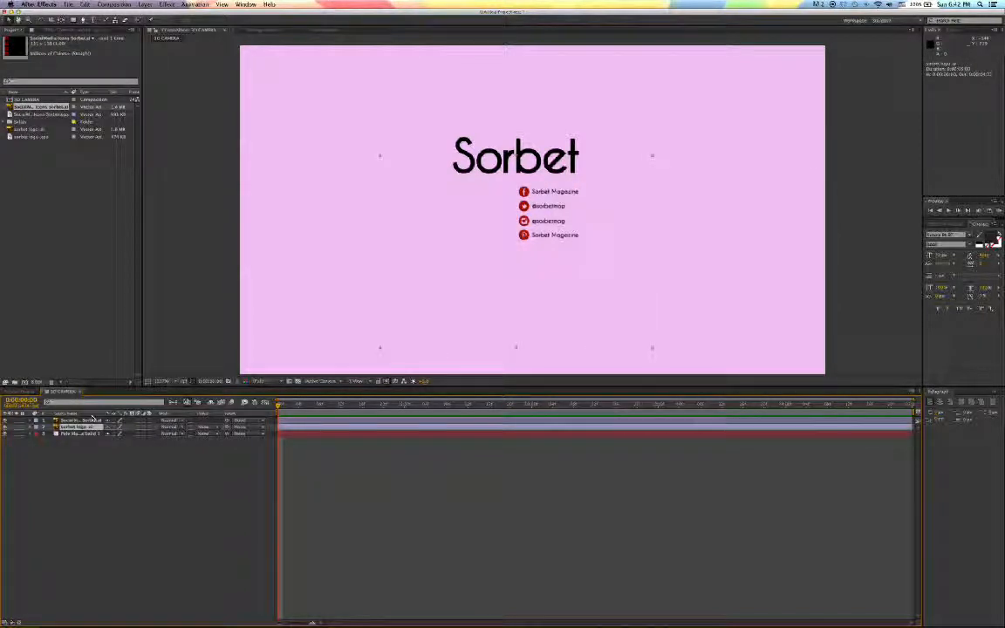
{"action": "left_click", "coordinate": [87, 421]}
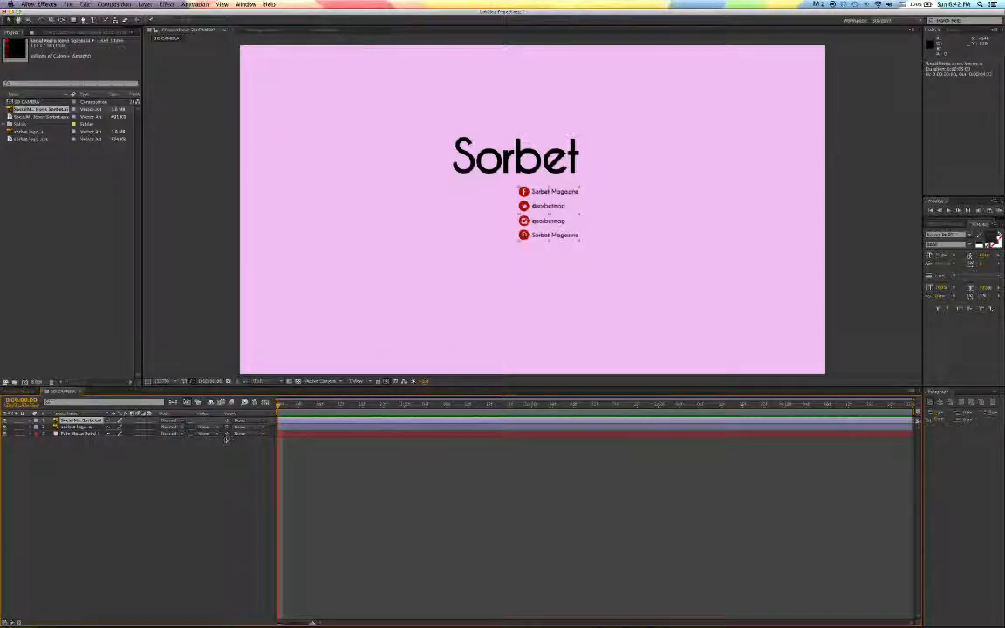
{"action": "left_click", "coordinate": [325, 383]}
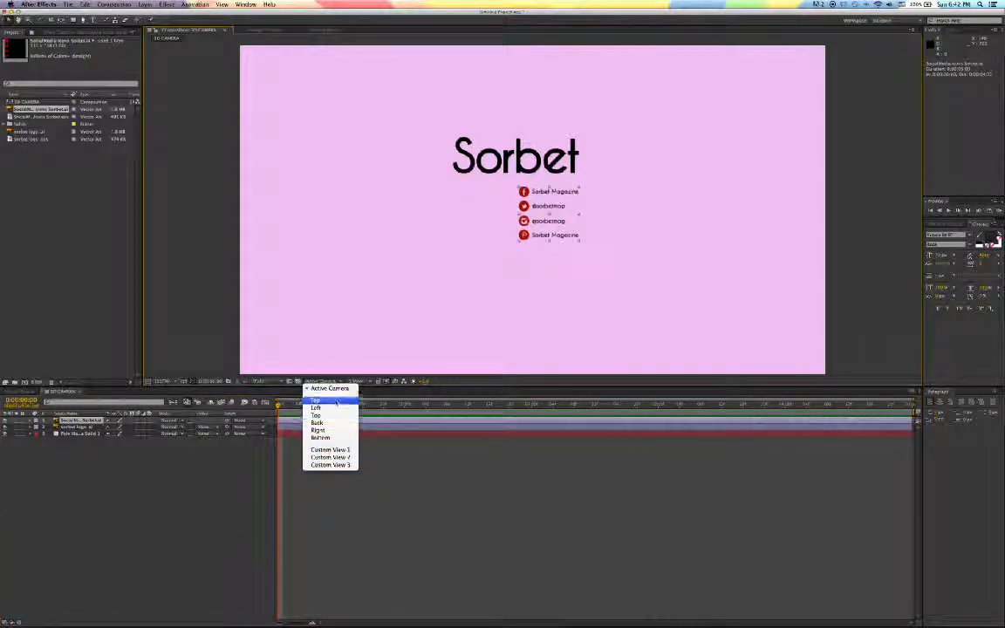
{"action": "left_click", "coordinate": [329, 387]}
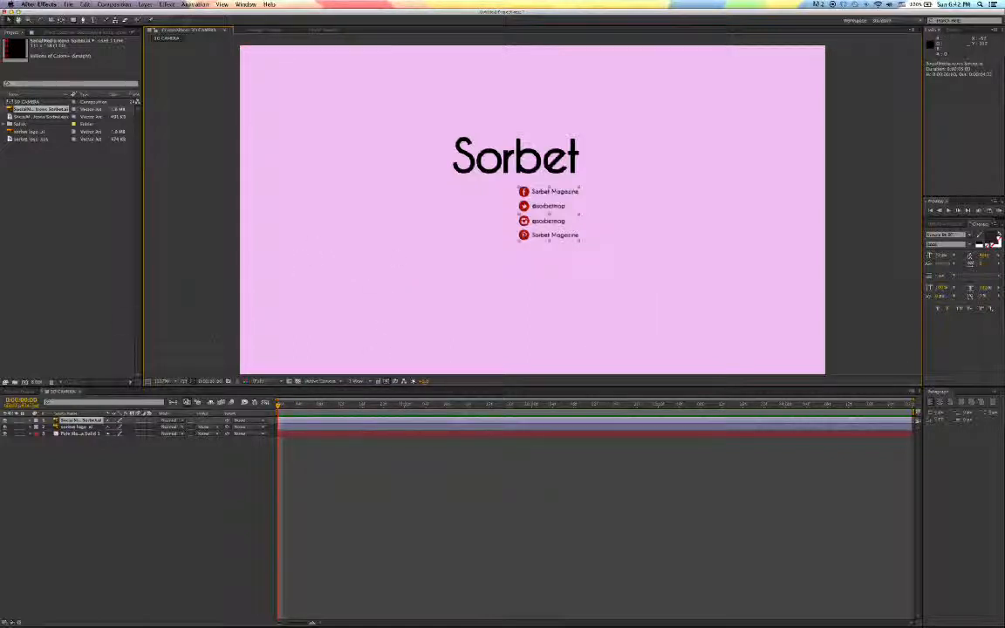
Create a new camera layer in the 3D CAMERA composition with the type set to Two-Node Camera.
{"action": "left_click", "coordinate": [145, 5]}
{"action": "mouse_move", "coordinate": [150, 15]}
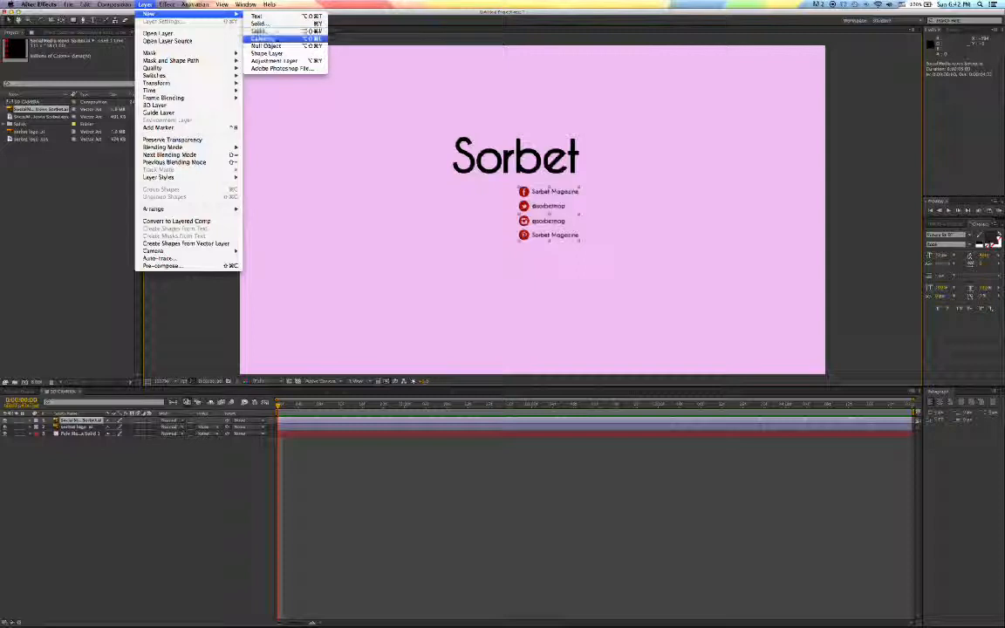
{"action": "left_click", "coordinate": [278, 39]}
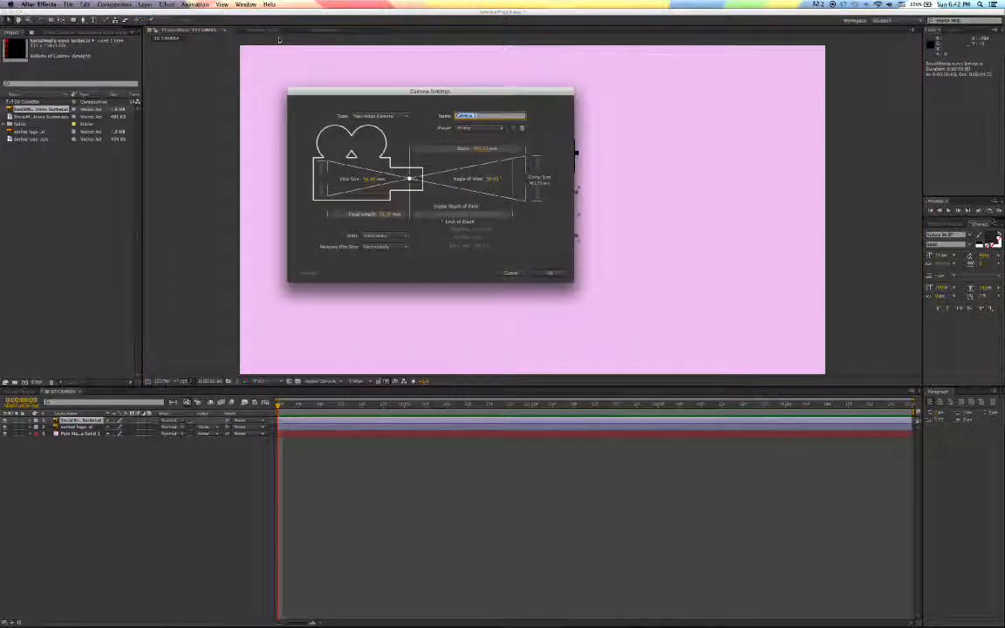
{"action": "left_click_drag", "start_coordinate": [326, 95], "coordinate": [220, 85]}
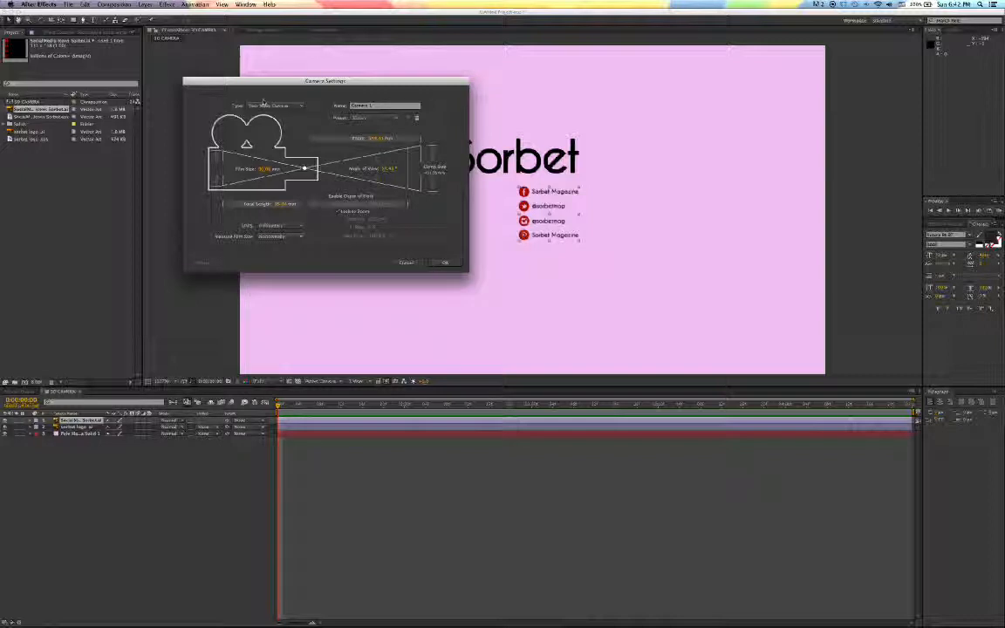
{"action": "left_click", "coordinate": [272, 105]}
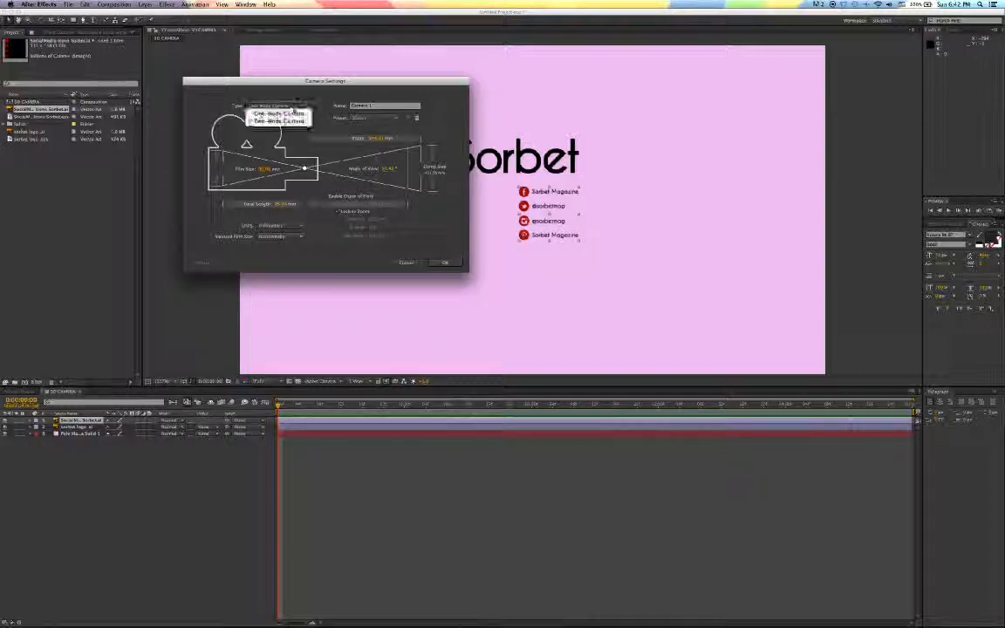
{"action": "left_click", "coordinate": [299, 115]}
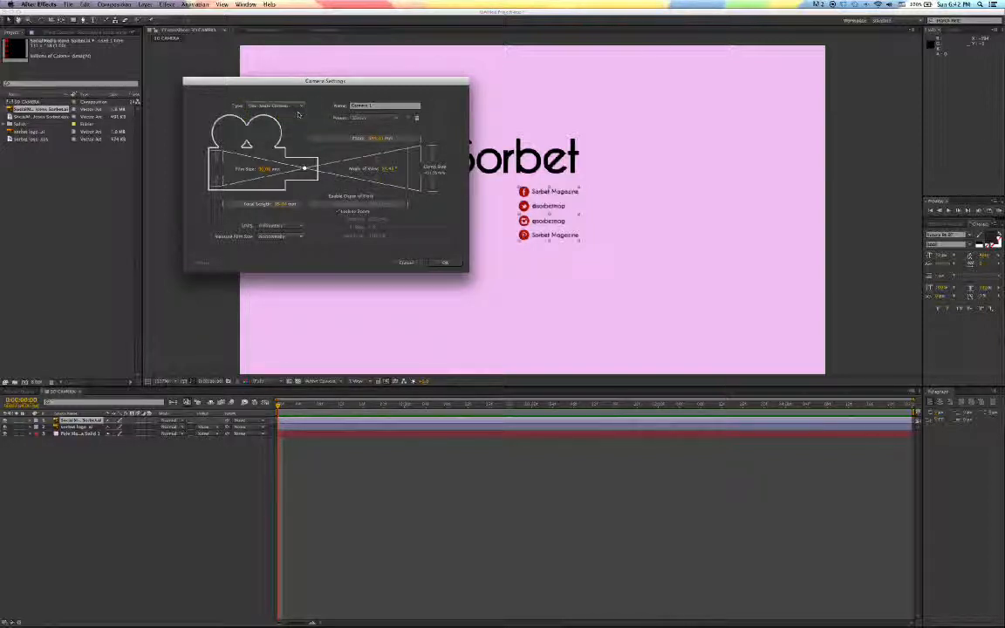
{"action": "left_click", "coordinate": [270, 106]}
{"action": "left_click", "coordinate": [296, 121]}
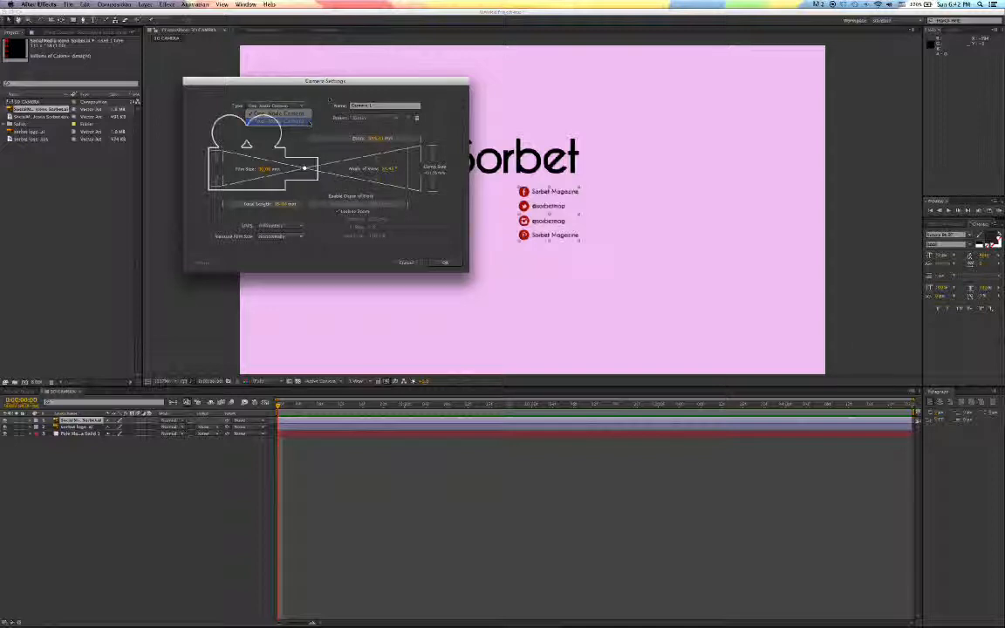
{"action": "left_click_drag", "start_coordinate": [339, 84], "coordinate": [336, 76]}
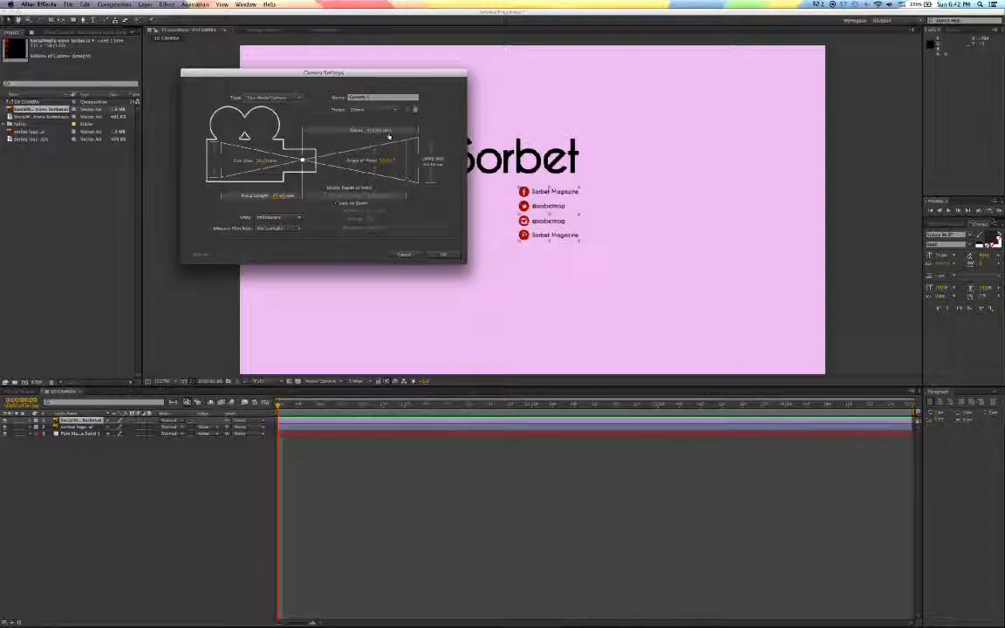
Set the new camera's lens preset to 35mm.
{"action": "left_click", "coordinate": [365, 109]}
{"action": "left_click", "coordinate": [366, 106]}
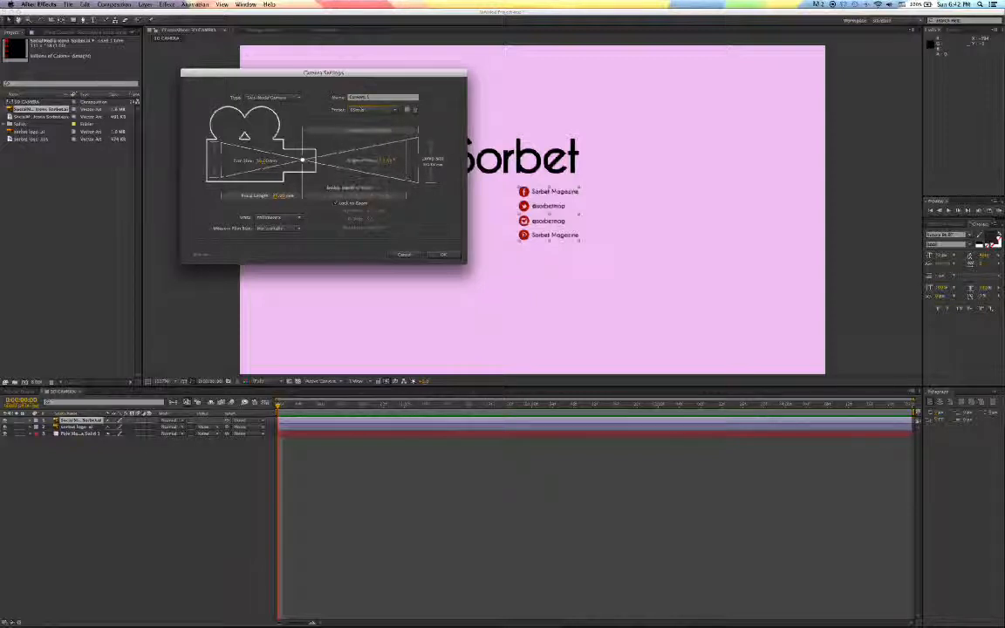
{"action": "left_click", "coordinate": [365, 109]}
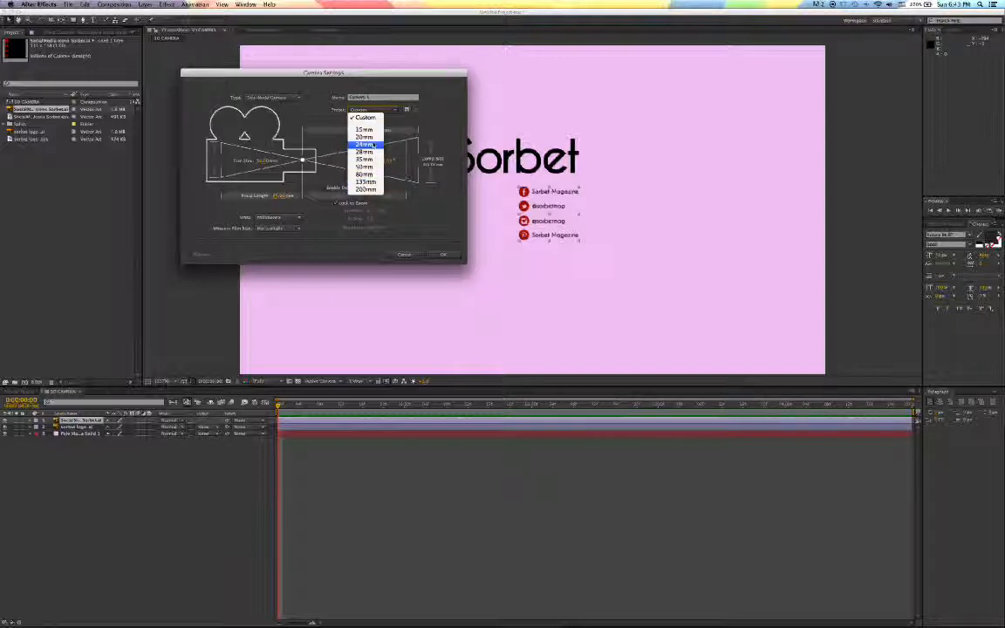
{"action": "left_click", "coordinate": [368, 119]}
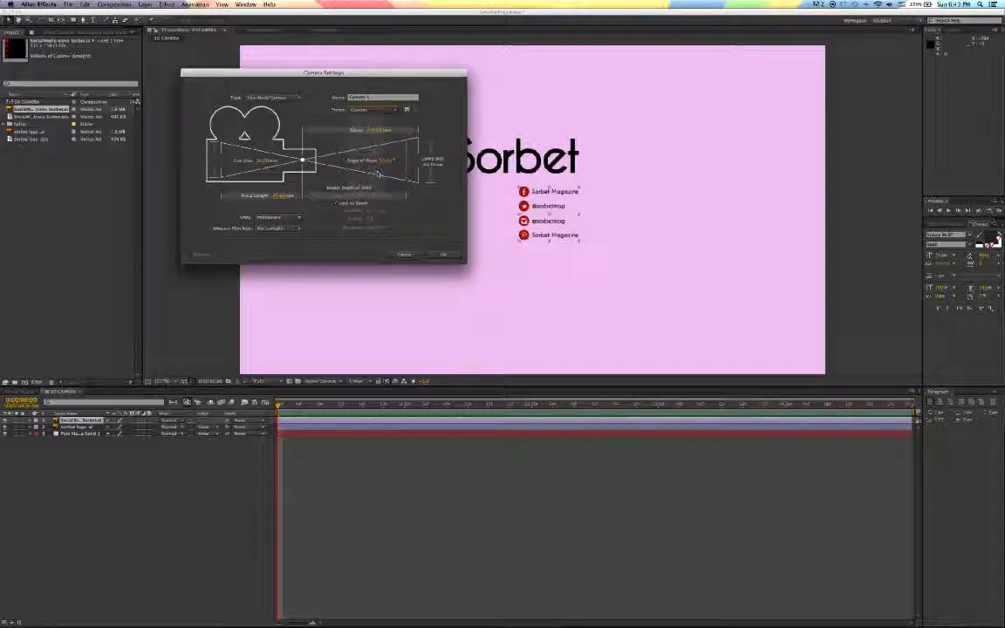
{"action": "left_click_drag", "start_coordinate": [384, 130], "coordinate": [376, 131]}
{"action": "left_click", "coordinate": [382, 111]}
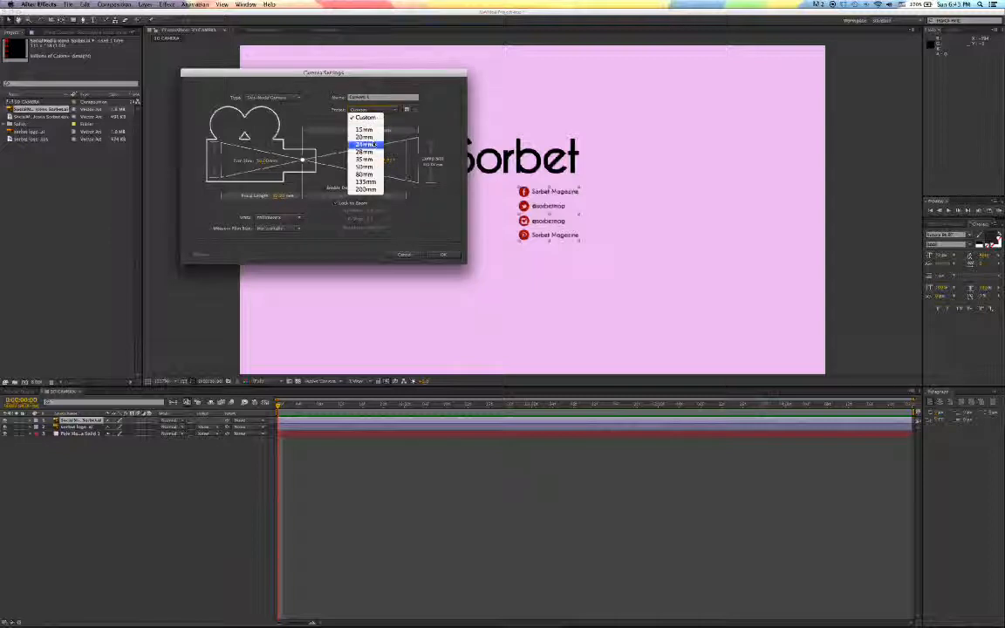
{"action": "left_click", "coordinate": [368, 159]}
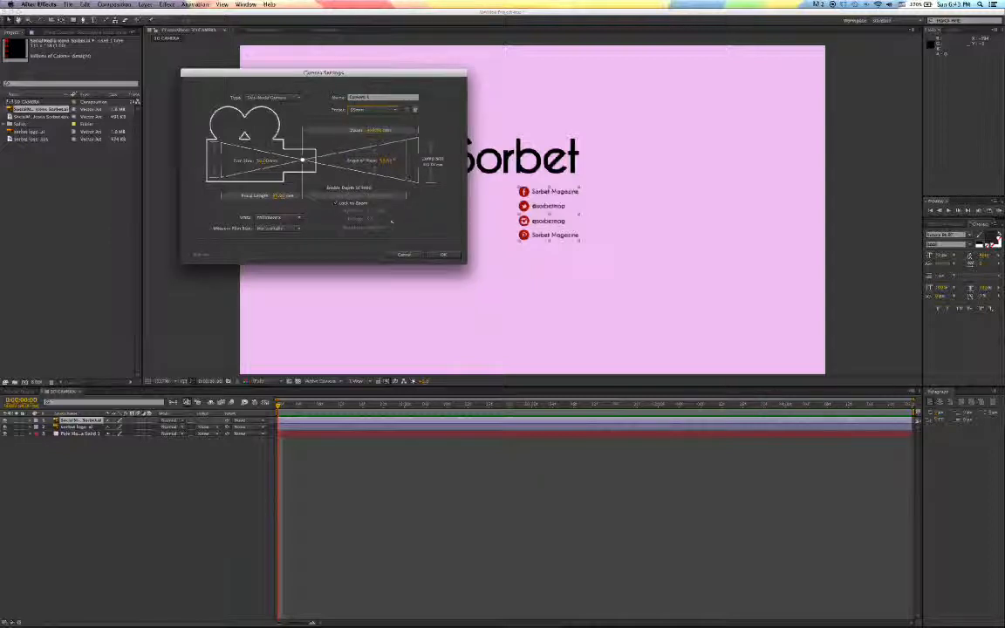
Keep the camera units in millimeters with film size measured horizontally, and confirm the camera settings.
{"action": "left_click", "coordinate": [266, 218]}
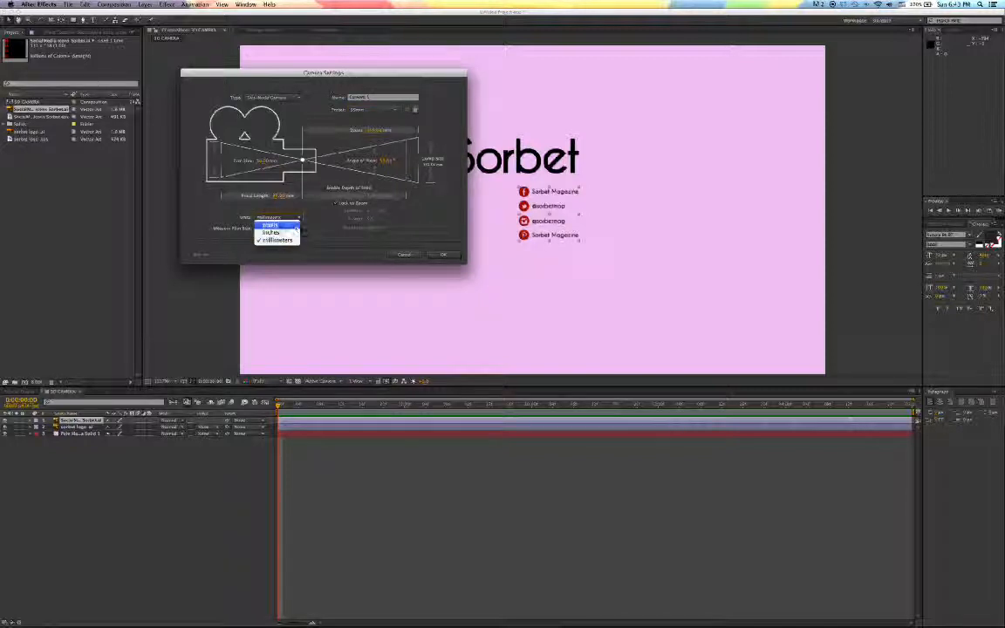
{"action": "left_click", "coordinate": [279, 240]}
{"action": "left_click", "coordinate": [292, 228]}
{"action": "left_click", "coordinate": [288, 232]}
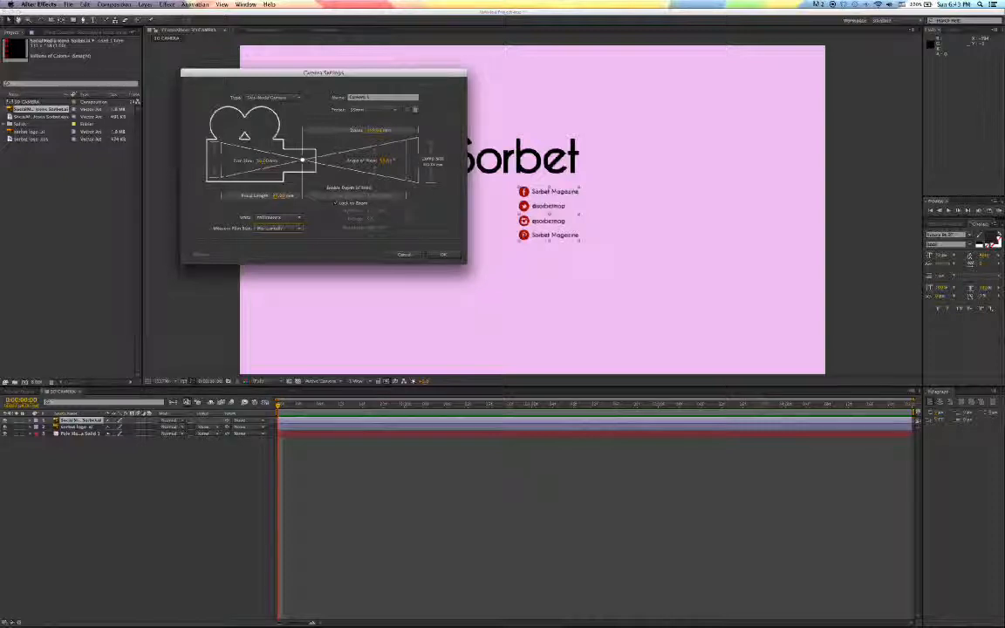
{"action": "left_click", "coordinate": [443, 254]}
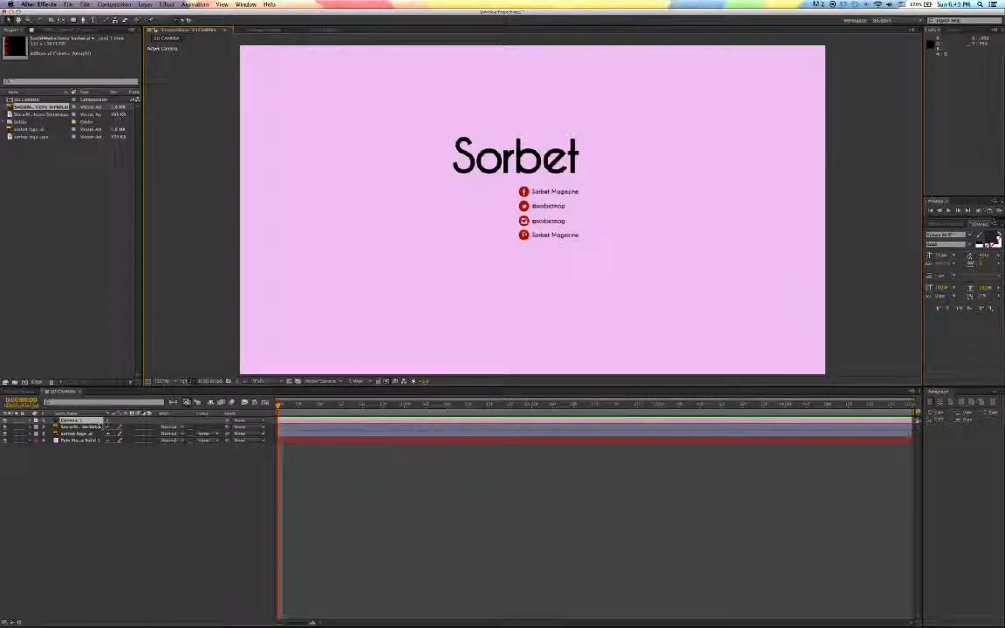
Look at the camera from the Front and Left views, and return the viewer to Active Camera.
{"action": "left_click", "coordinate": [334, 381]}
{"action": "left_click", "coordinate": [329, 414]}
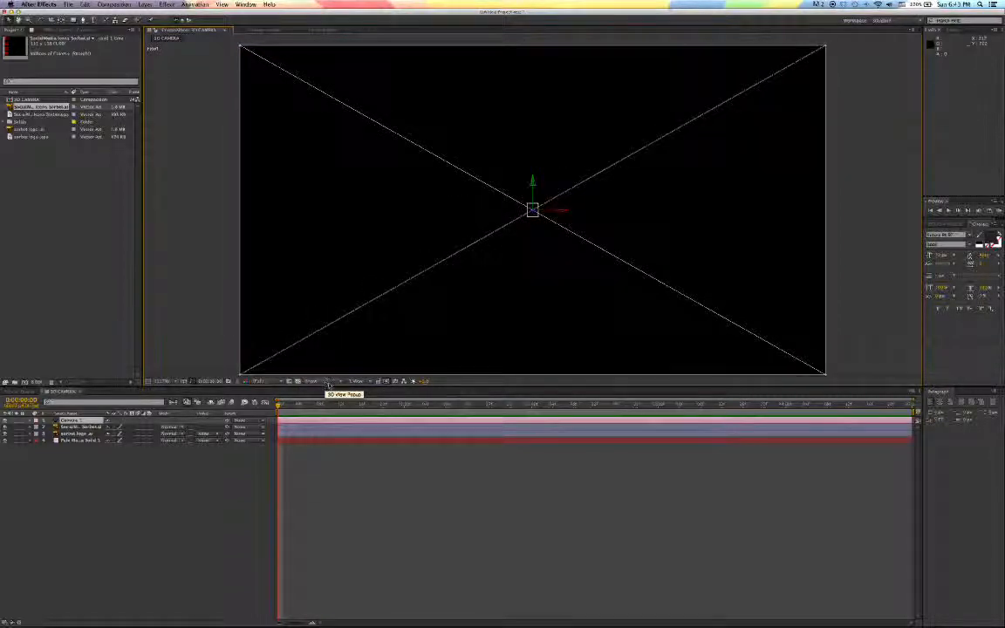
{"action": "left_click", "coordinate": [325, 383]}
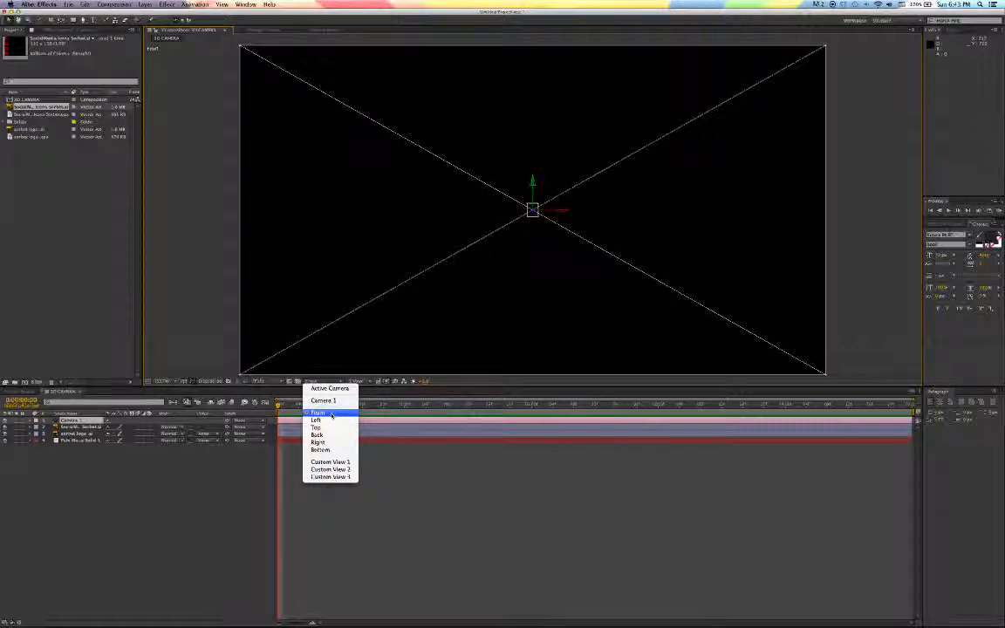
{"action": "left_click", "coordinate": [336, 420]}
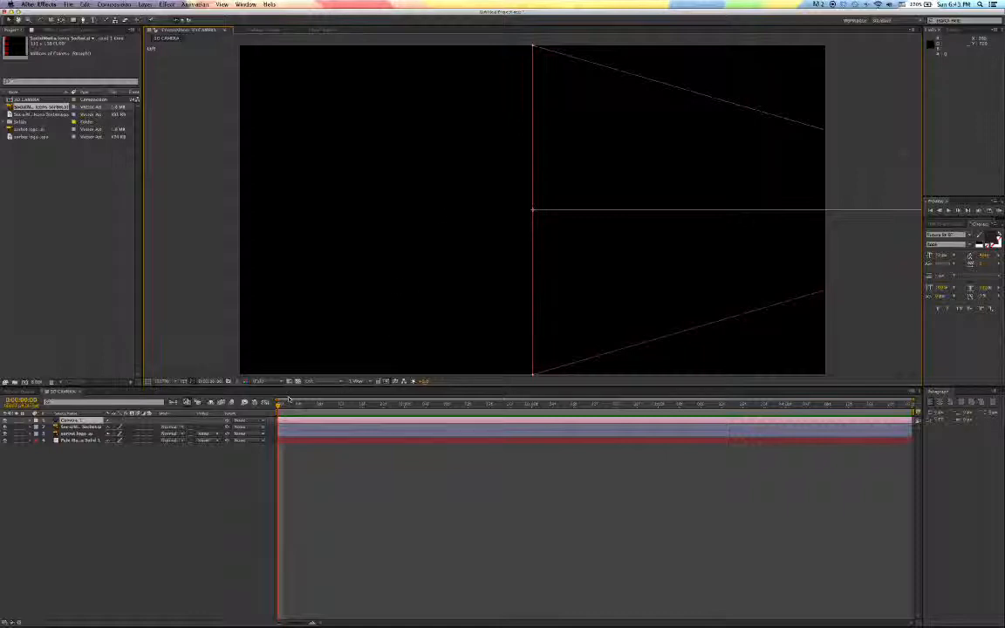
{"action": "left_click", "coordinate": [319, 381]}
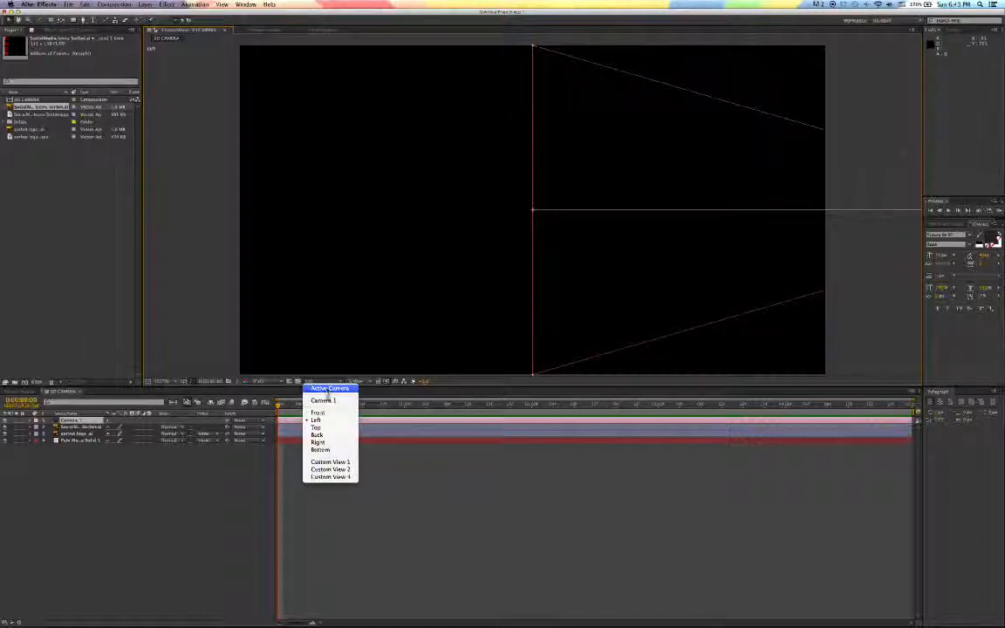
{"action": "left_click", "coordinate": [307, 386]}
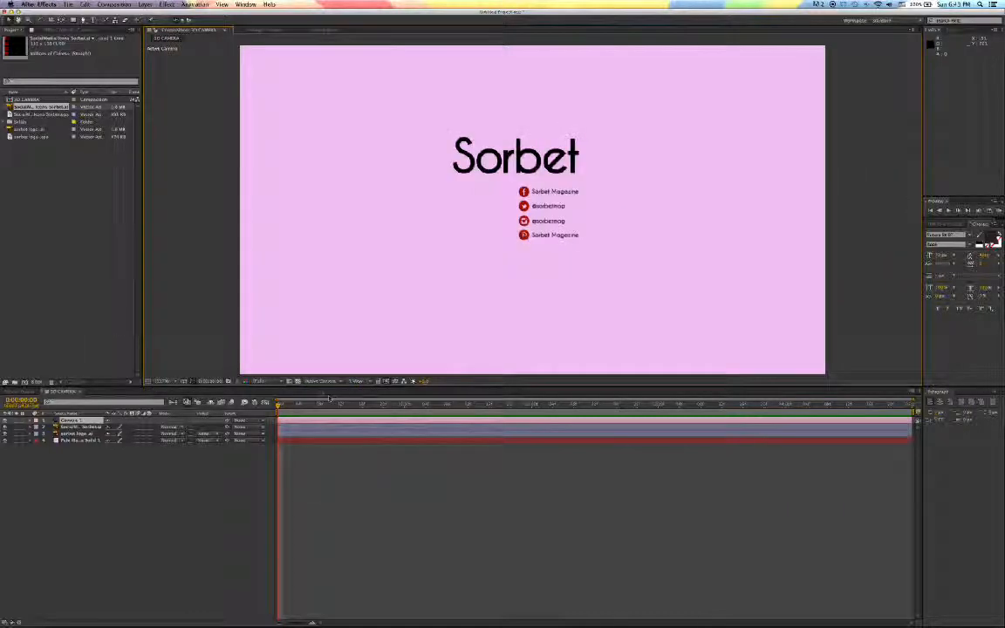
Make the social media icons, Sorbet logo and solid layers 3D.
{"action": "left_click", "coordinate": [85, 434]}
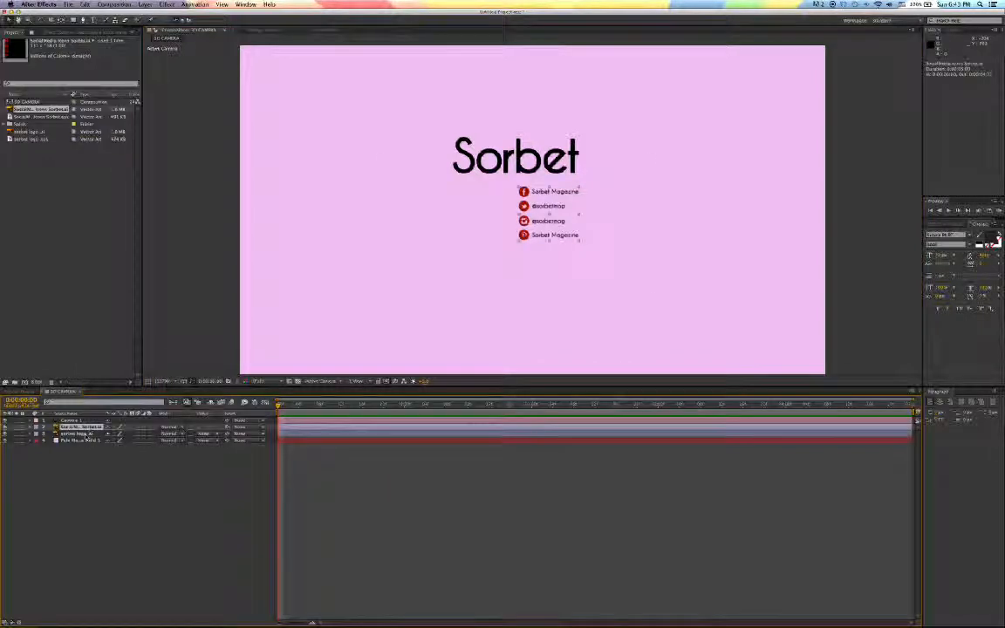
{"action": "left_click", "coordinate": [88, 440]}
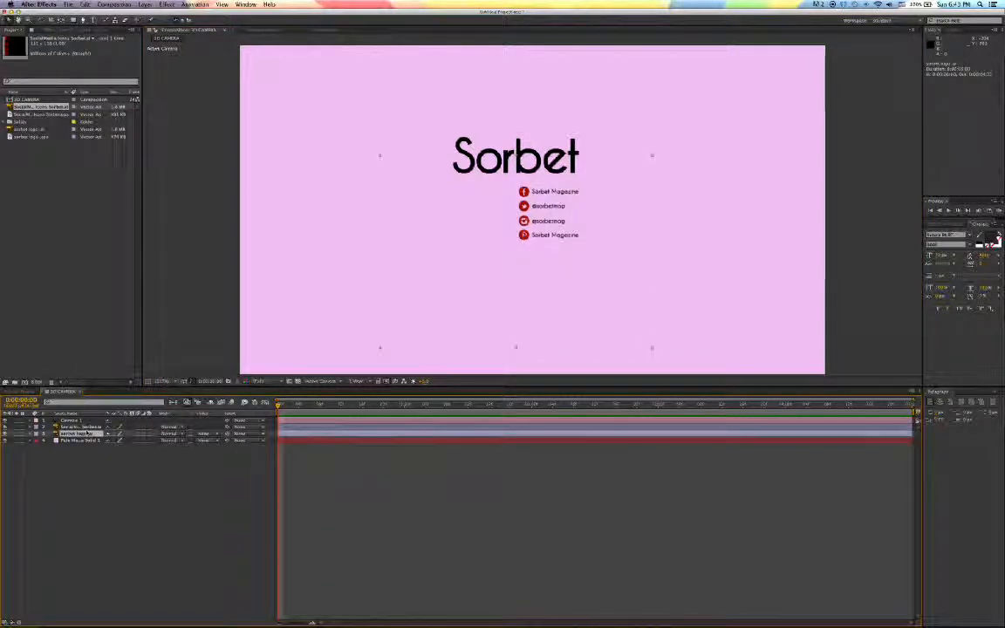
{"action": "left_click", "coordinate": [88, 433]}
{"action": "left_click", "coordinate": [85, 427]}
{"action": "left_click", "coordinate": [85, 433]}
{"action": "left_click", "coordinate": [85, 440]}
{"action": "left_click", "coordinate": [84, 434]}
{"action": "left_click", "coordinate": [82, 427]}
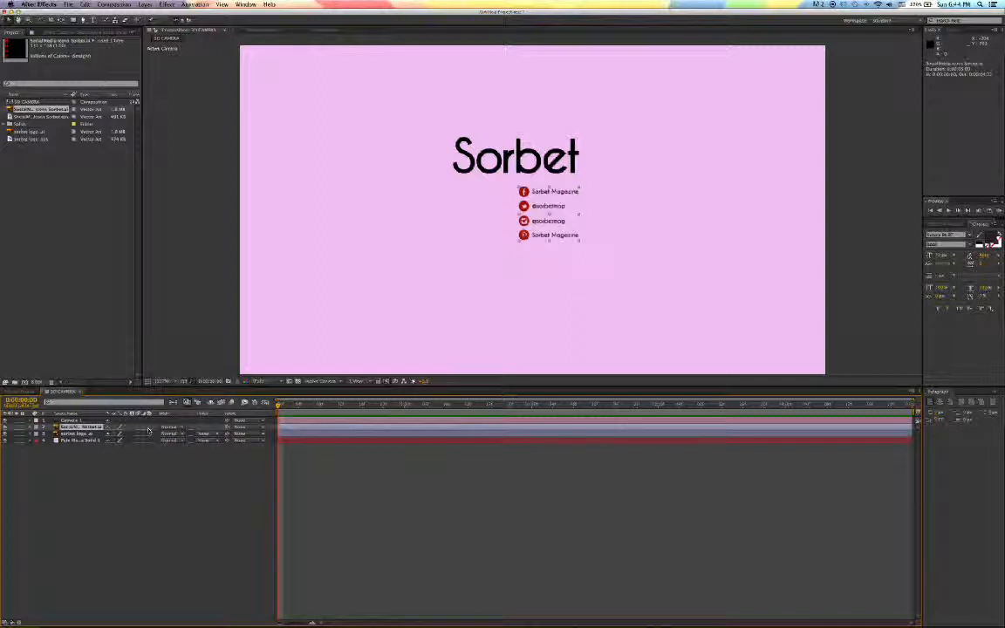
{"action": "left_click", "coordinate": [150, 428]}
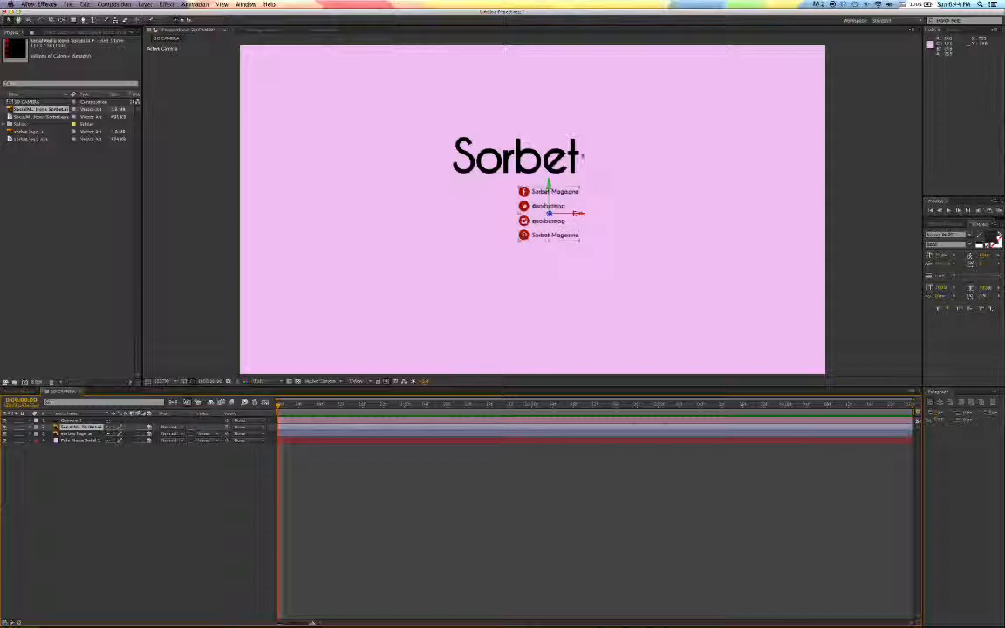
Nudge the social media icons layer slightly up and to the left along its 3D axes.
{"action": "left_click", "coordinate": [91, 434]}
{"action": "left_click", "coordinate": [93, 427]}
{"action": "left_click", "coordinate": [91, 433]}
{"action": "left_click", "coordinate": [94, 427]}
{"action": "left_click", "coordinate": [91, 433]}
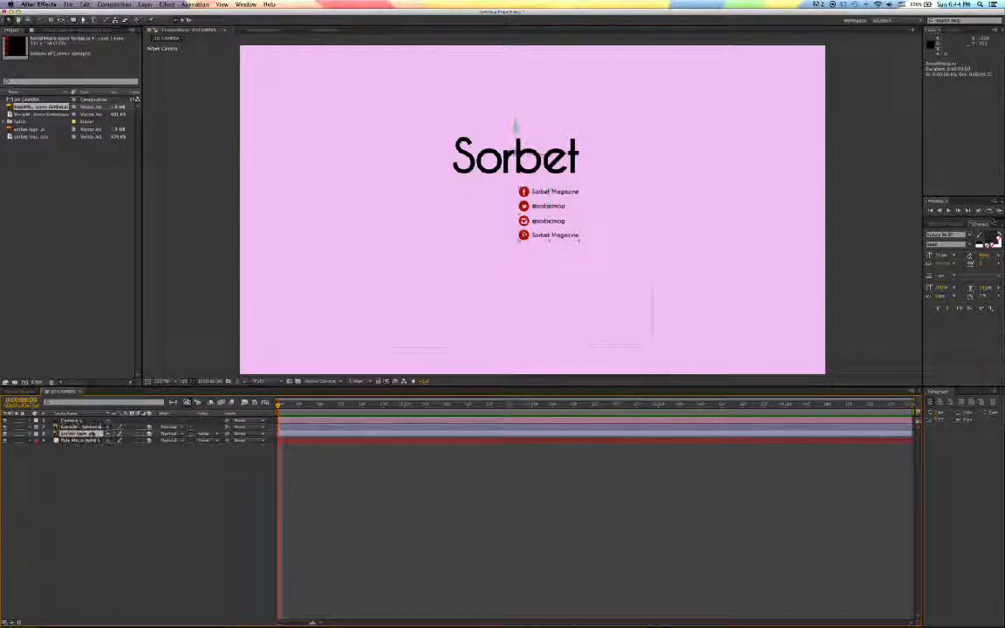
{"action": "left_click", "coordinate": [543, 201]}
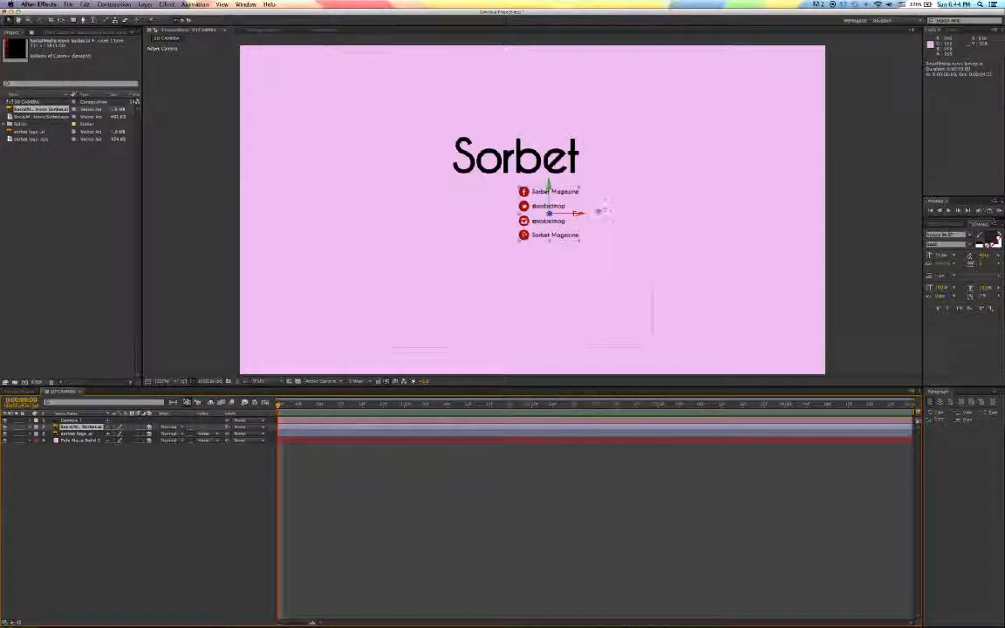
{"action": "left_click_drag", "start_coordinate": [574, 217], "coordinate": [539, 267]}
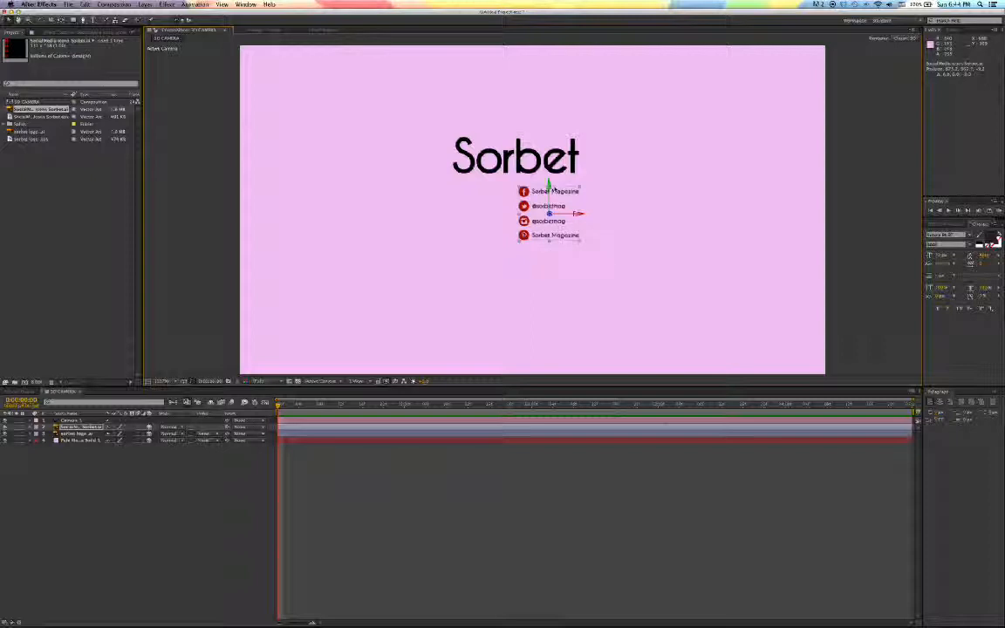
{"action": "mouse_move", "coordinate": [548, 185]}
{"action": "left_mouse_down"}
{"action": "mouse_move", "coordinate": [549, 171]}
{"action": "mouse_move", "coordinate": [551, 191]}
{"action": "mouse_move", "coordinate": [549, 181]}
{"action": "left_mouse_up"}
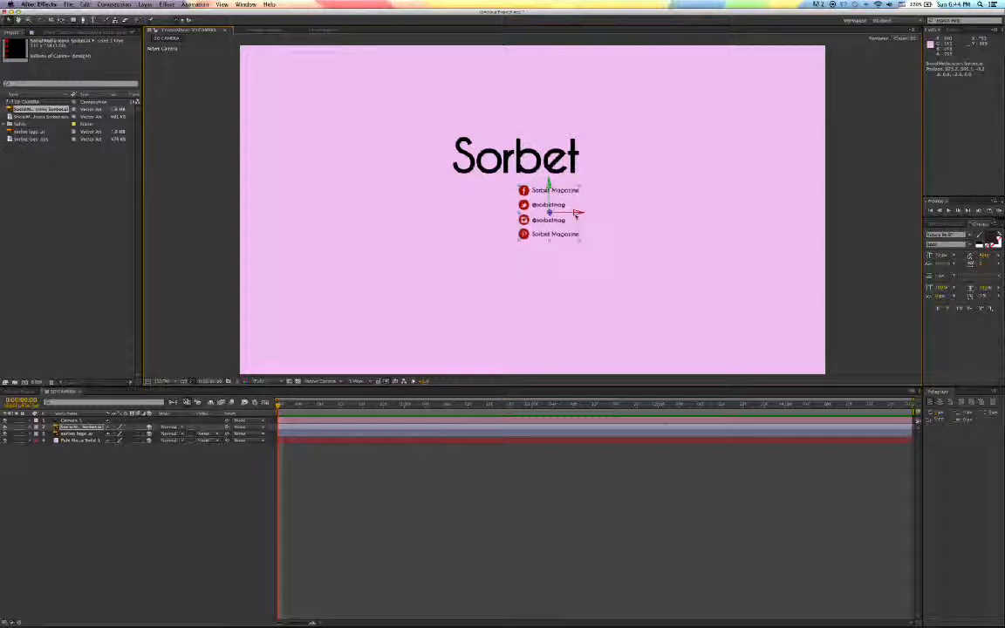
{"action": "left_click_drag", "start_coordinate": [576, 216], "coordinate": [572, 216]}
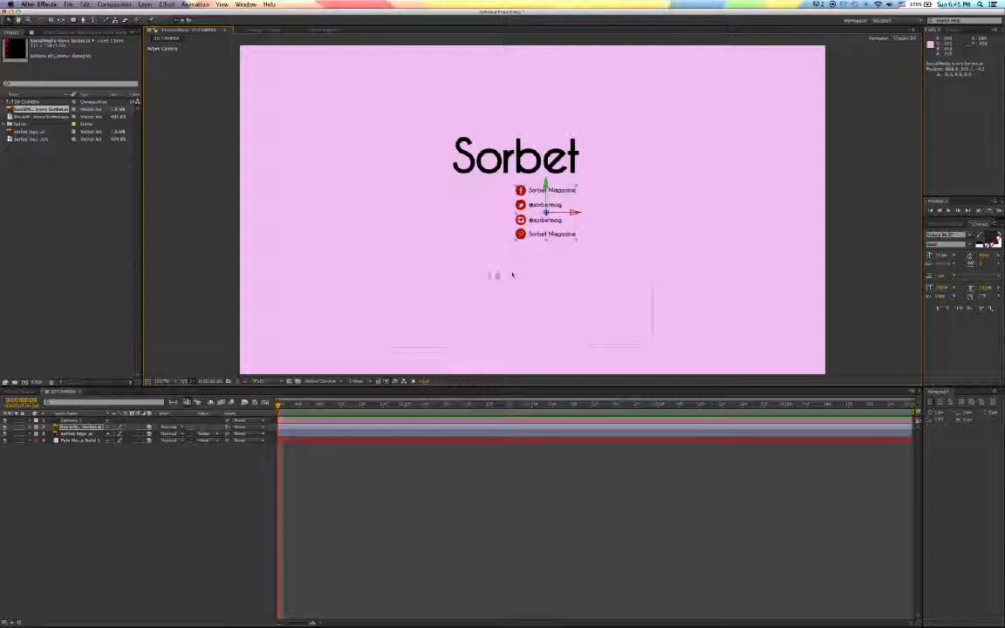
Switch the composition viewer to the 2 Views – Horizontal layout and make the Top view active.
{"action": "left_click", "coordinate": [365, 383]}
{"action": "left_click", "coordinate": [340, 384]}
{"action": "left_click", "coordinate": [333, 382]}
{"action": "left_click", "coordinate": [357, 381]}
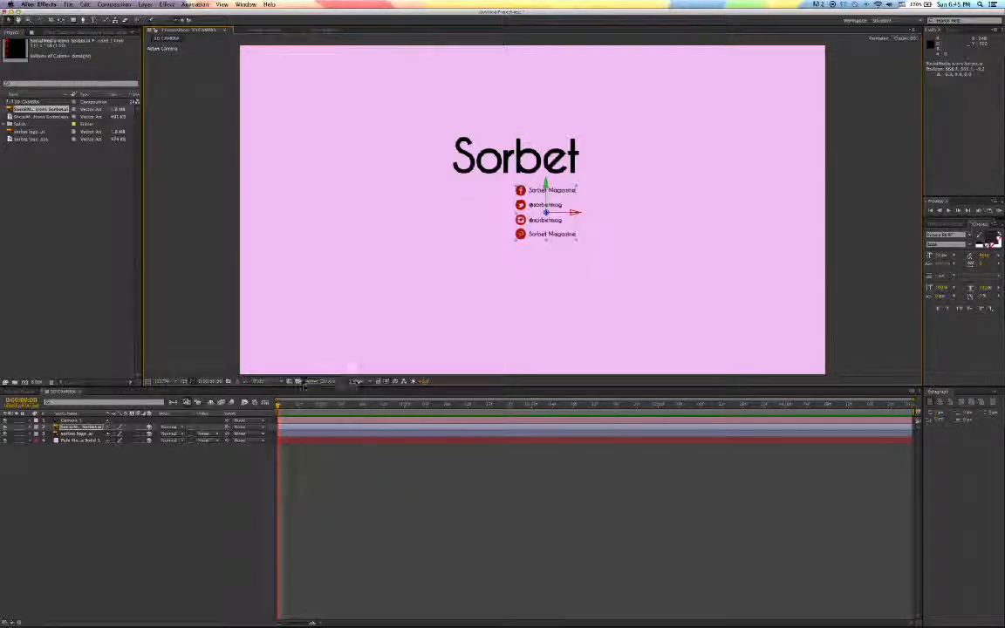
{"action": "left_click", "coordinate": [357, 382]}
{"action": "left_click", "coordinate": [333, 383]}
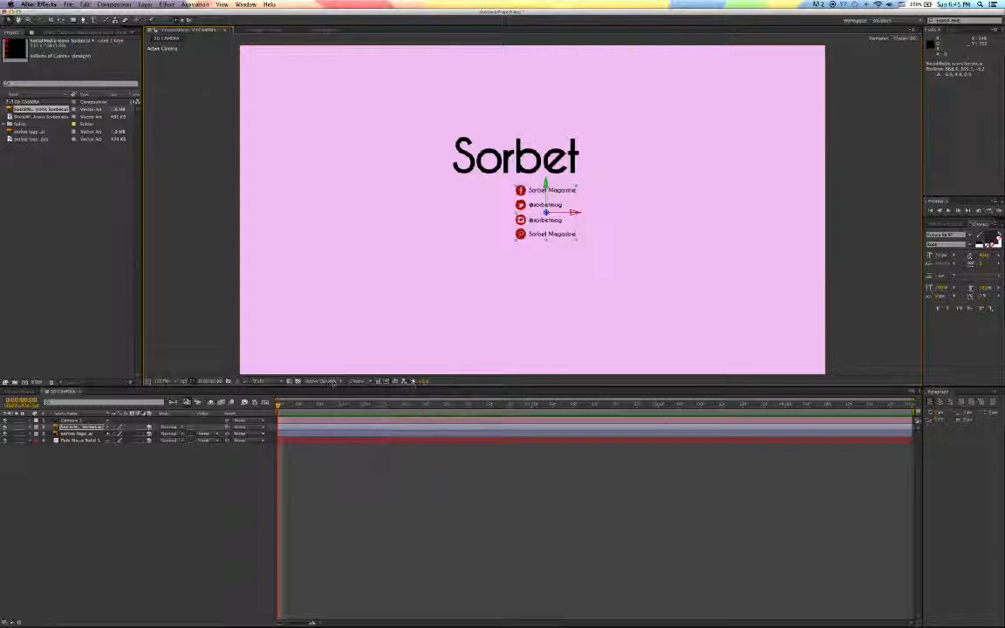
{"action": "left_click", "coordinate": [332, 382]}
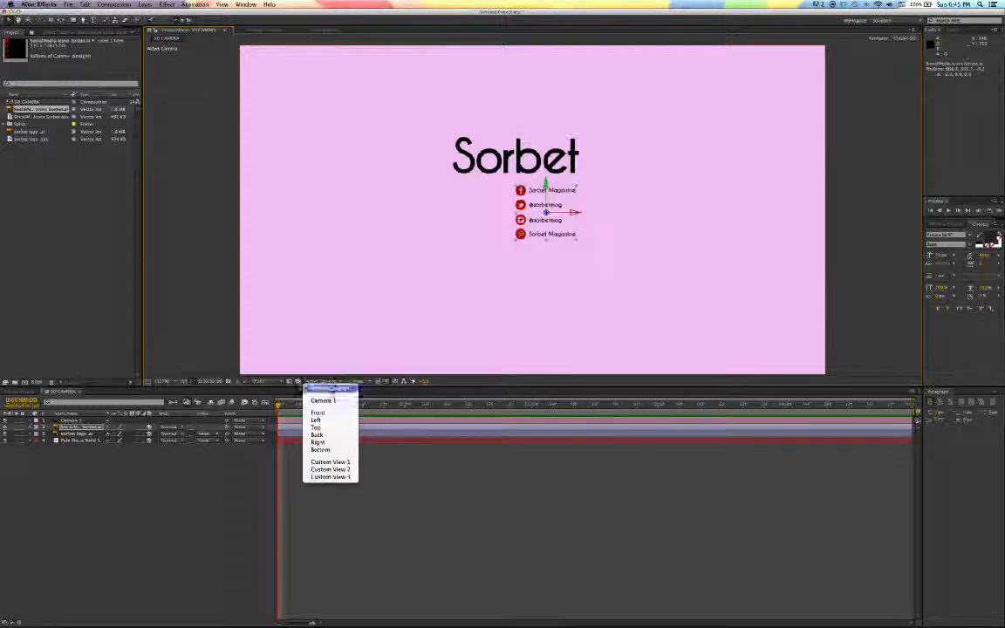
{"action": "left_click", "coordinate": [328, 387]}
{"action": "left_click", "coordinate": [358, 382]}
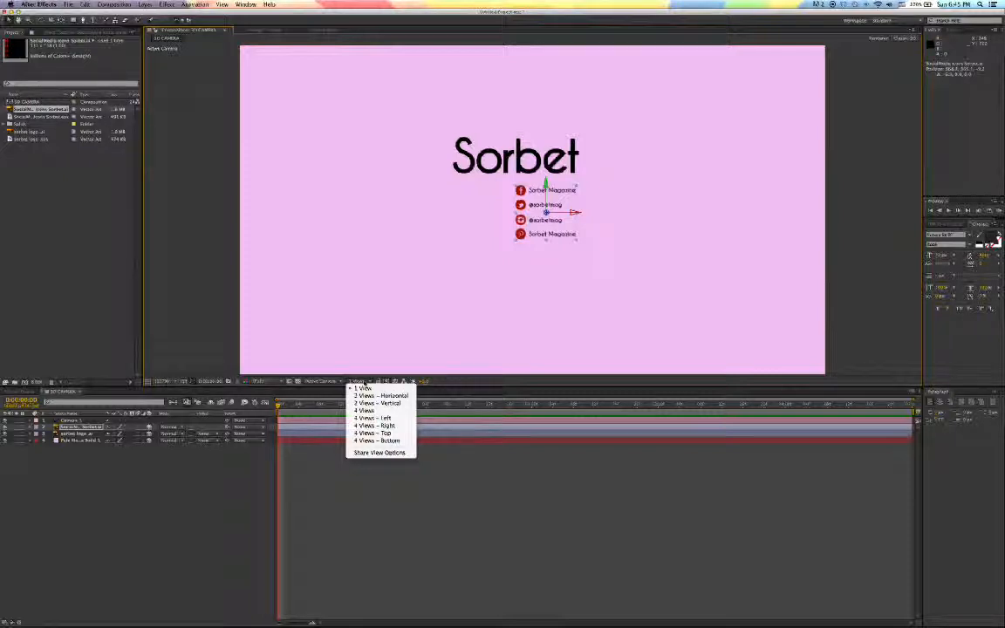
{"action": "left_click", "coordinate": [381, 395]}
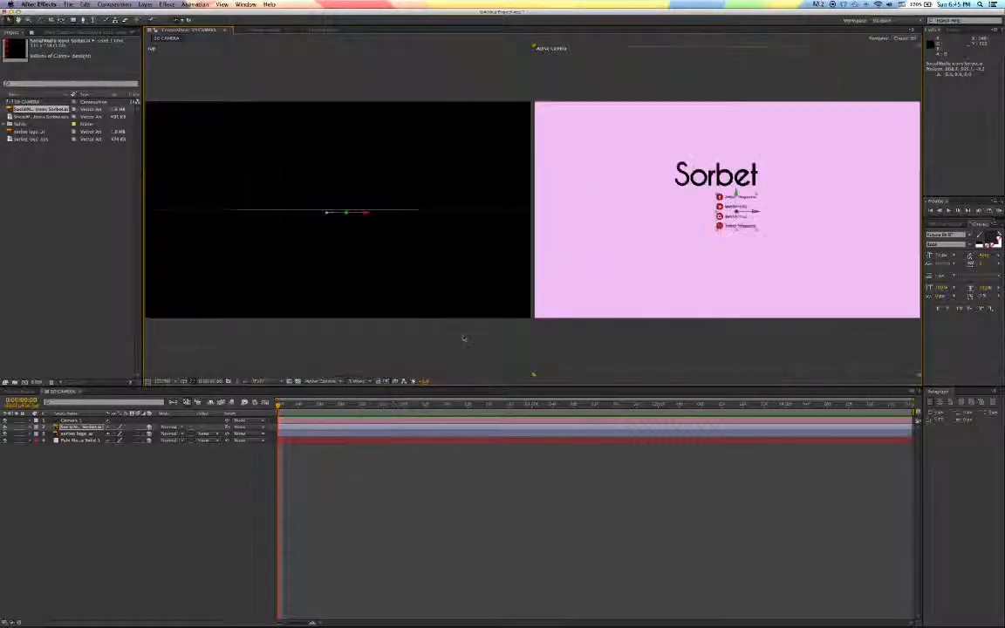
{"action": "left_click", "coordinate": [384, 332]}
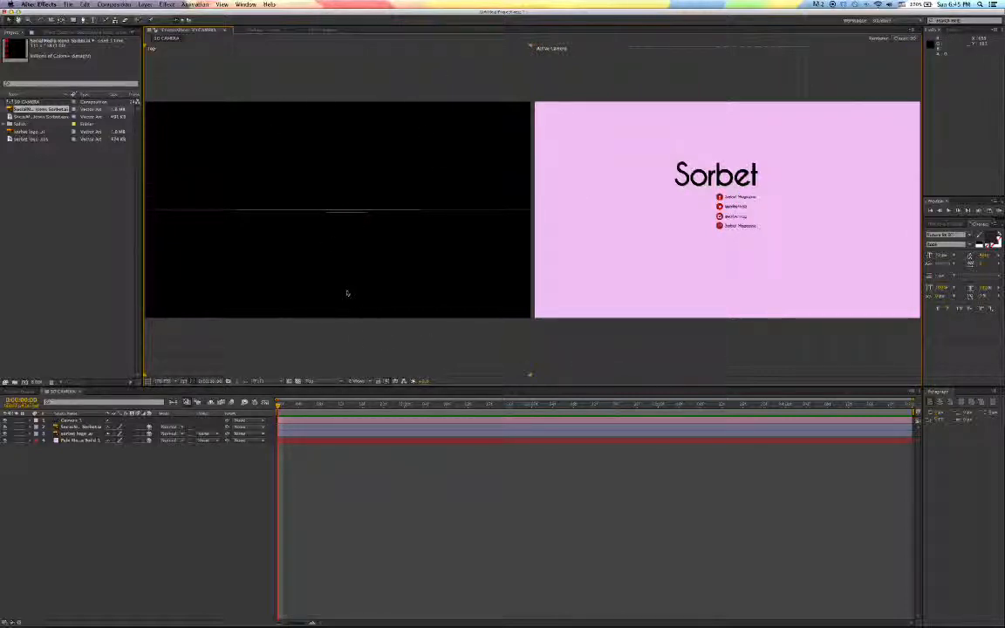
Change the viewer showing the Top view to Custom View 1, keeping Active Camera in the other viewer.
{"action": "left_click", "coordinate": [323, 382]}
{"action": "left_click", "coordinate": [335, 372]}
{"action": "left_click", "coordinate": [309, 381]}
{"action": "left_click", "coordinate": [339, 462]}
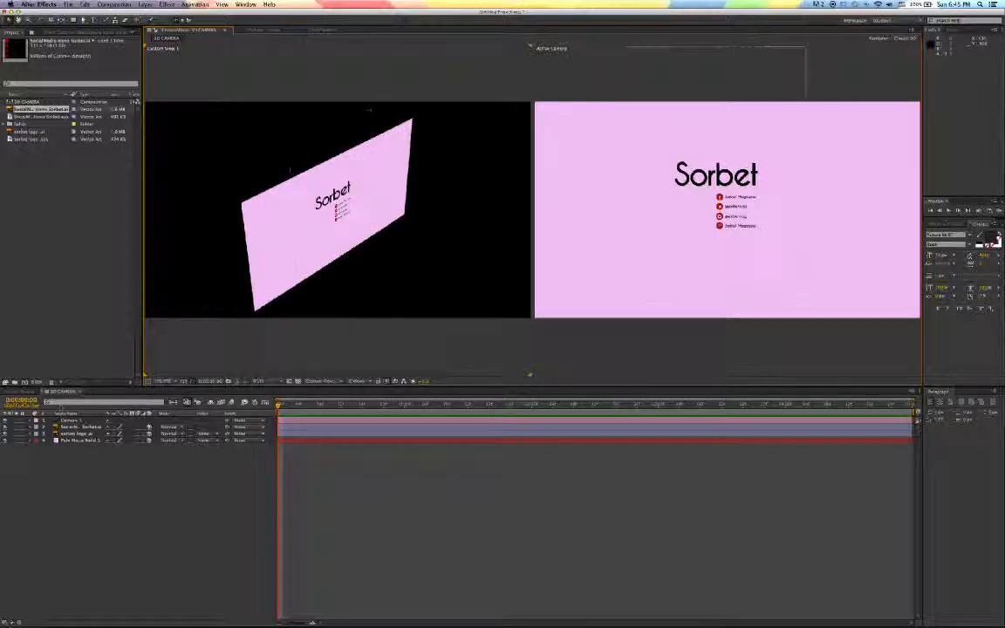
Move the Camera 1 layer slightly to the left along its X axis in the custom view.
{"action": "left_click", "coordinate": [80, 422]}
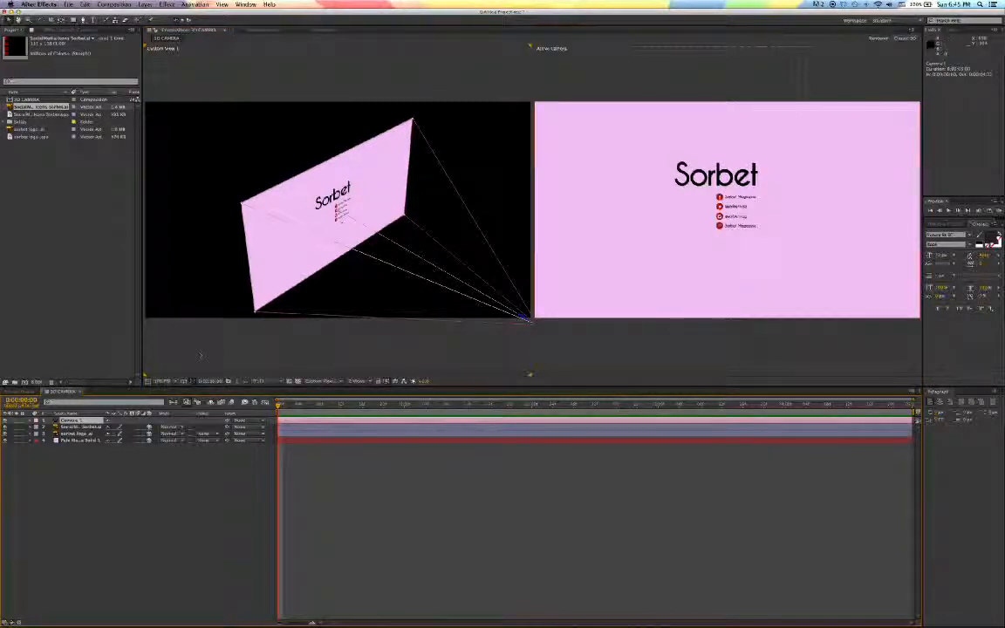
{"action": "left_click", "coordinate": [175, 380]}
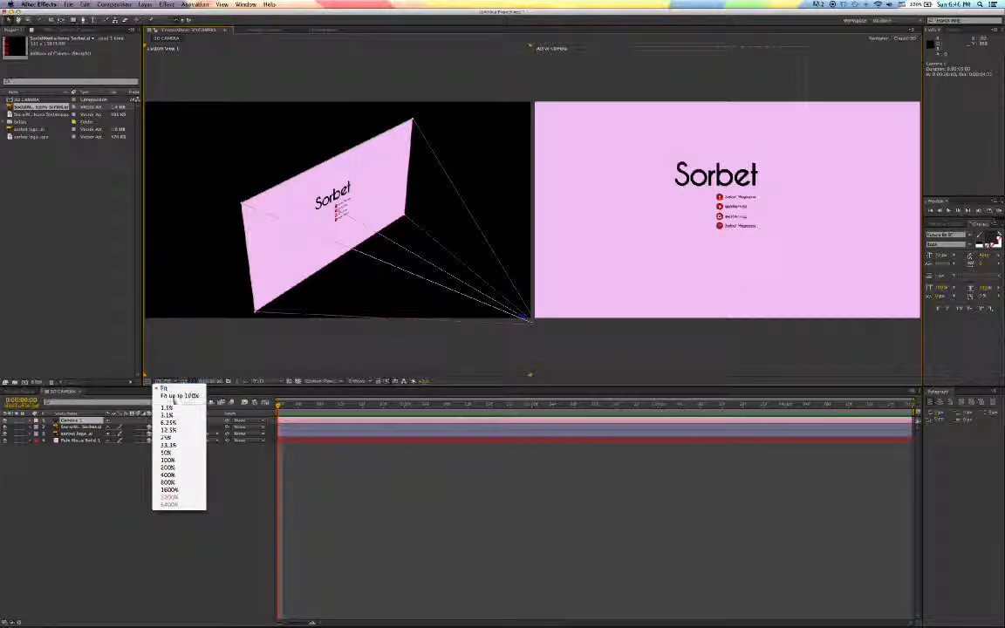
{"action": "left_click", "coordinate": [178, 446]}
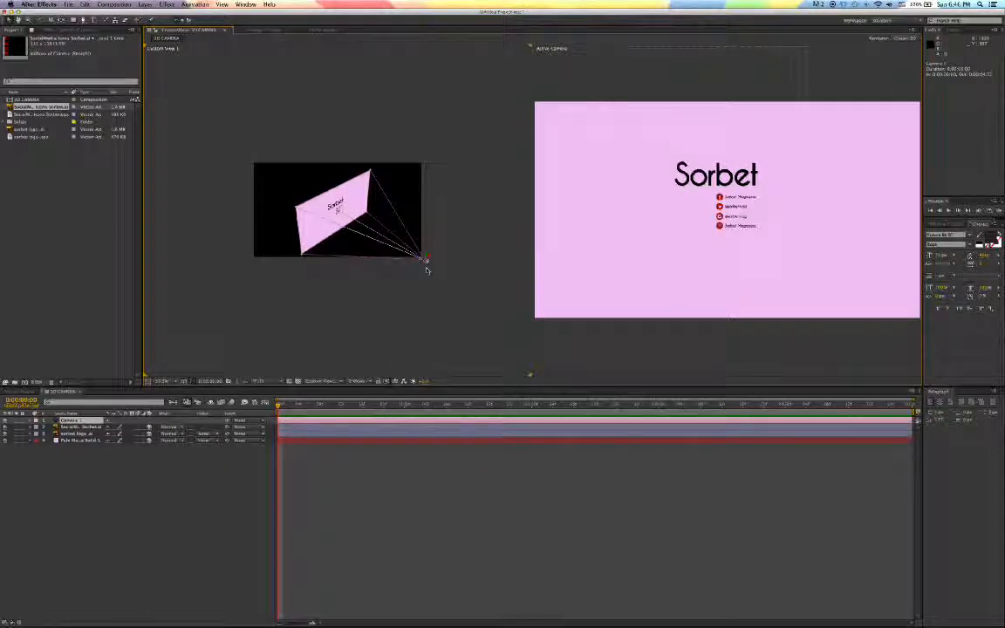
{"action": "mouse_move", "coordinate": [427, 261]}
{"action": "left_mouse_down"}
{"action": "mouse_move", "coordinate": [447, 247]}
{"action": "mouse_move", "coordinate": [420, 275]}
{"action": "mouse_move", "coordinate": [425, 260]}
{"action": "left_mouse_up"}
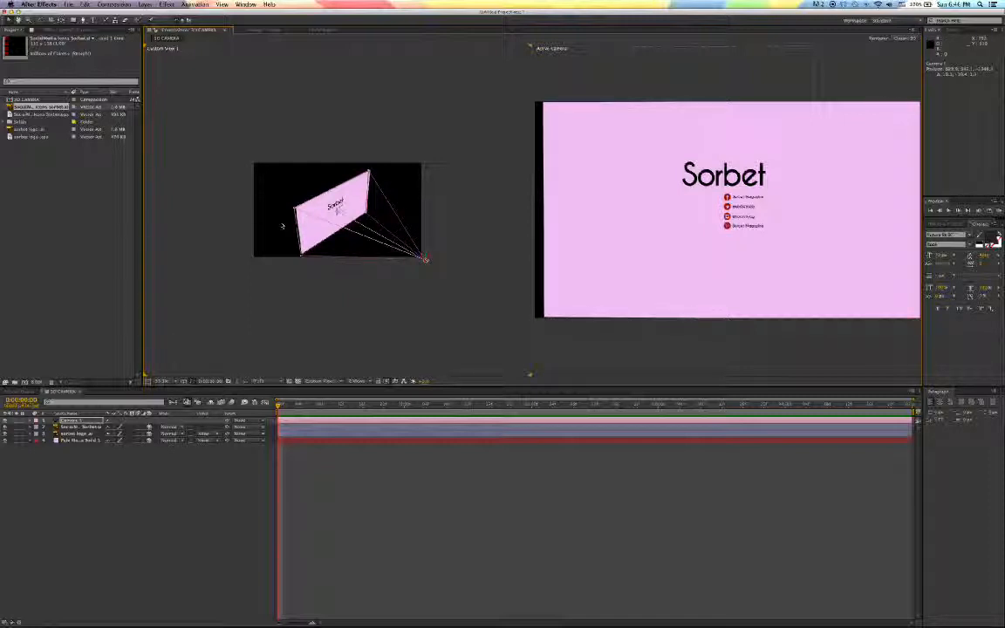
{"action": "left_click", "coordinate": [161, 381]}
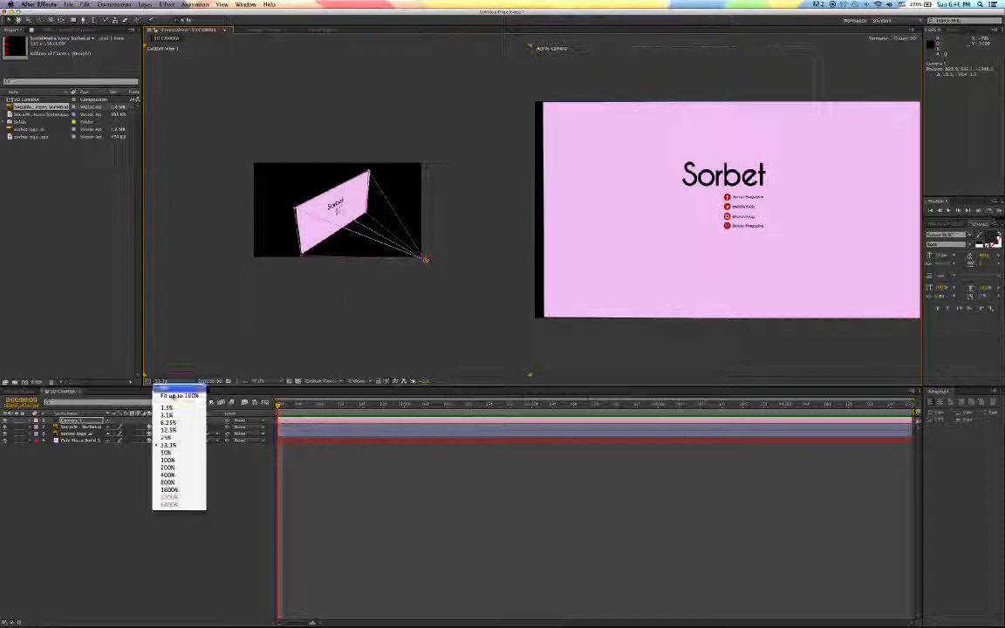
{"action": "left_click", "coordinate": [175, 394]}
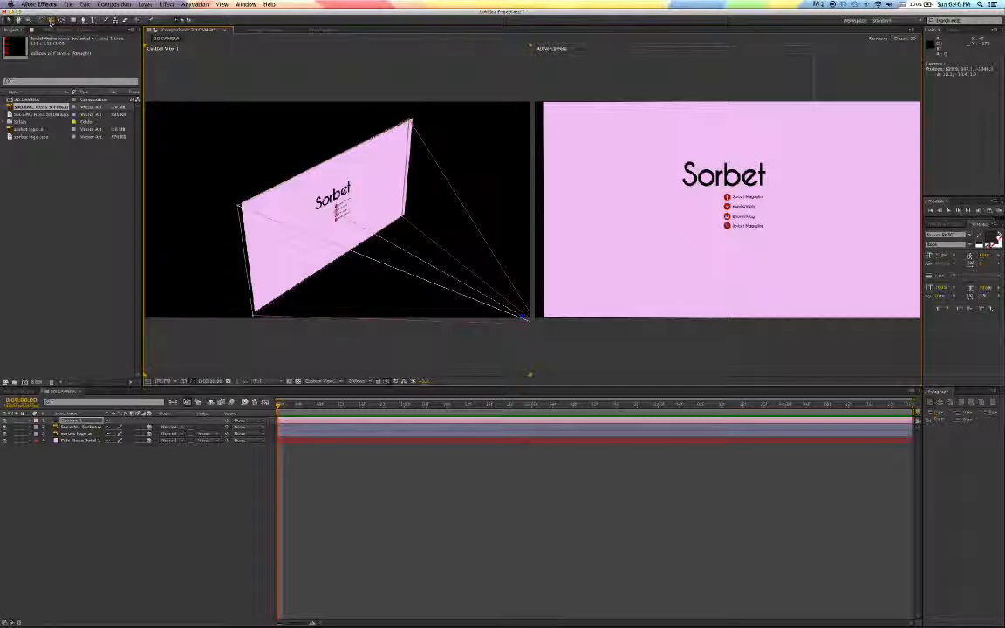
Orbit Custom View 1 with the Unified Camera tool to examine the camera and 3D layers from several angles.
{"action": "left_click", "coordinate": [51, 20]}
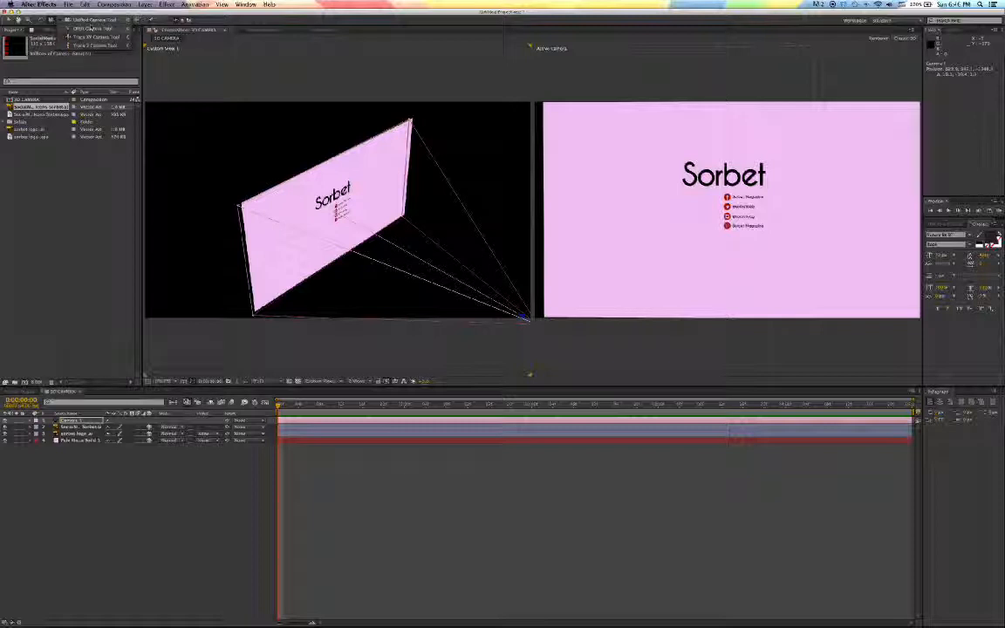
{"action": "left_click", "coordinate": [86, 20]}
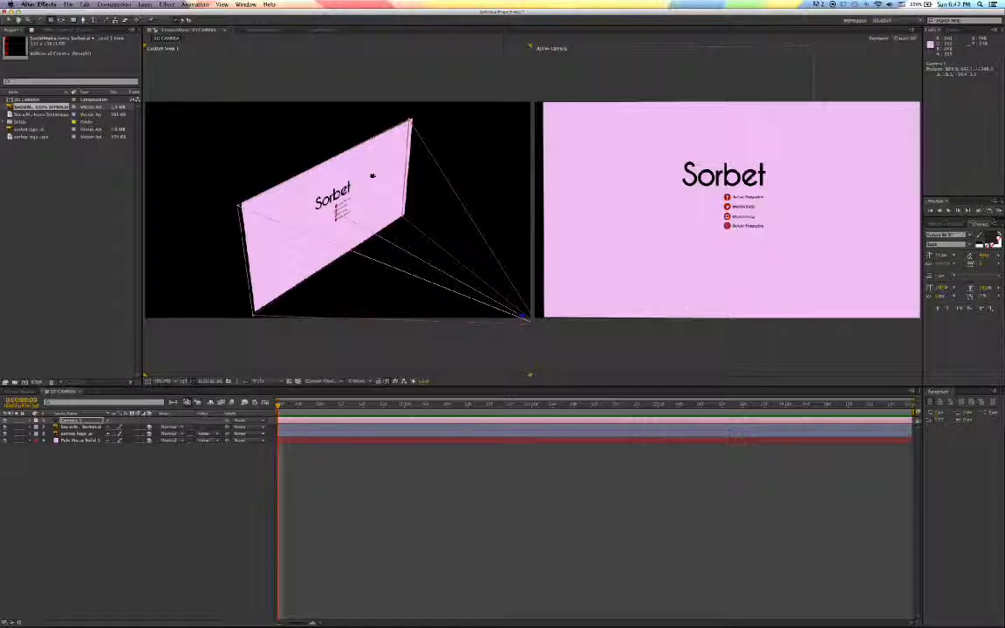
{"action": "left_click_drag", "start_coordinate": [382, 188], "coordinate": [350, 271]}
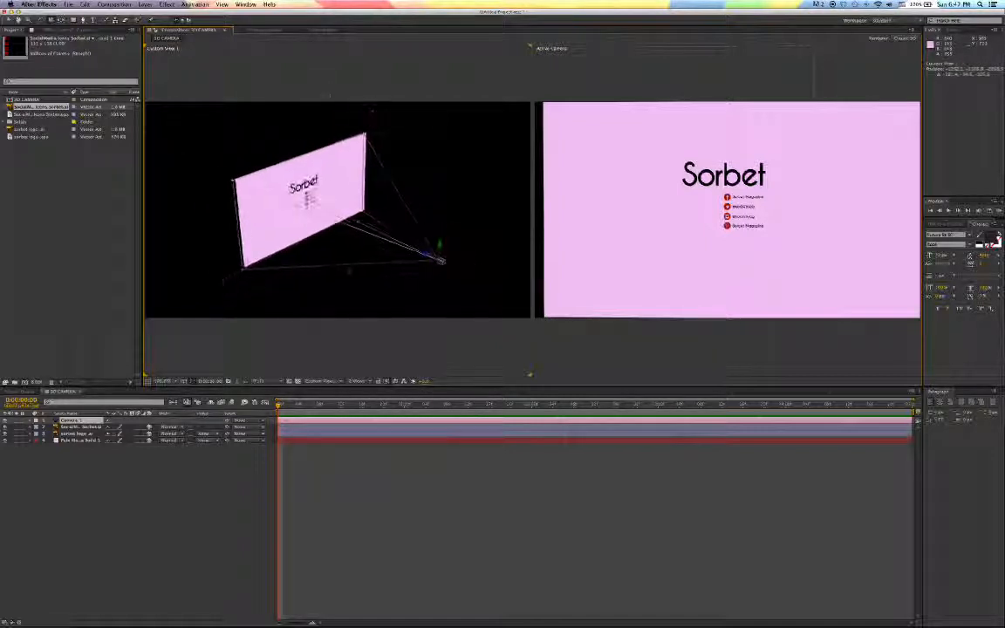
{"action": "left_click_drag", "start_coordinate": [360, 221], "coordinate": [350, 249]}
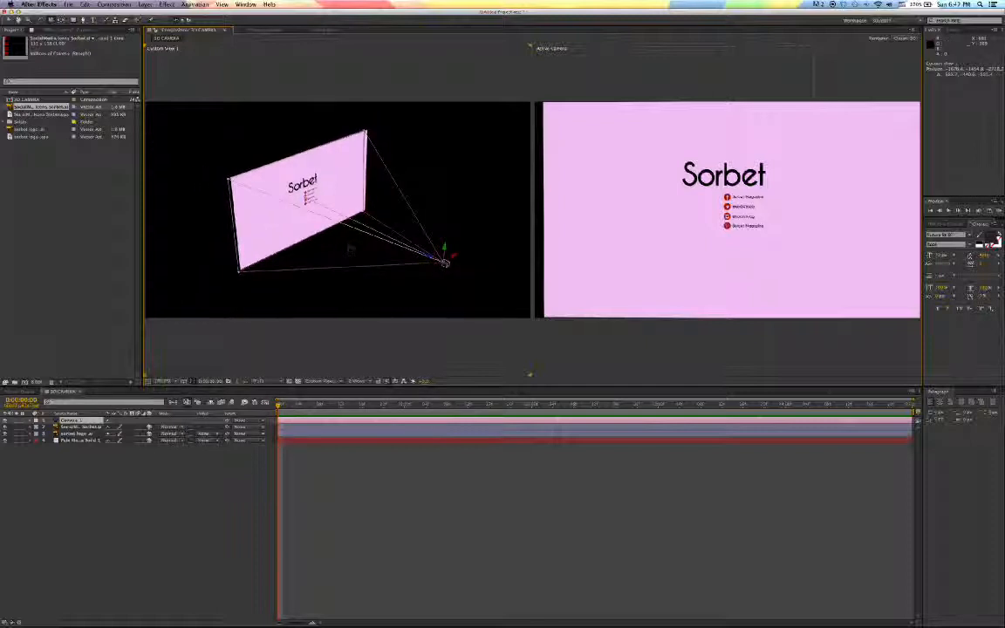
{"action": "left_click_drag", "start_coordinate": [429, 186], "coordinate": [371, 175]}
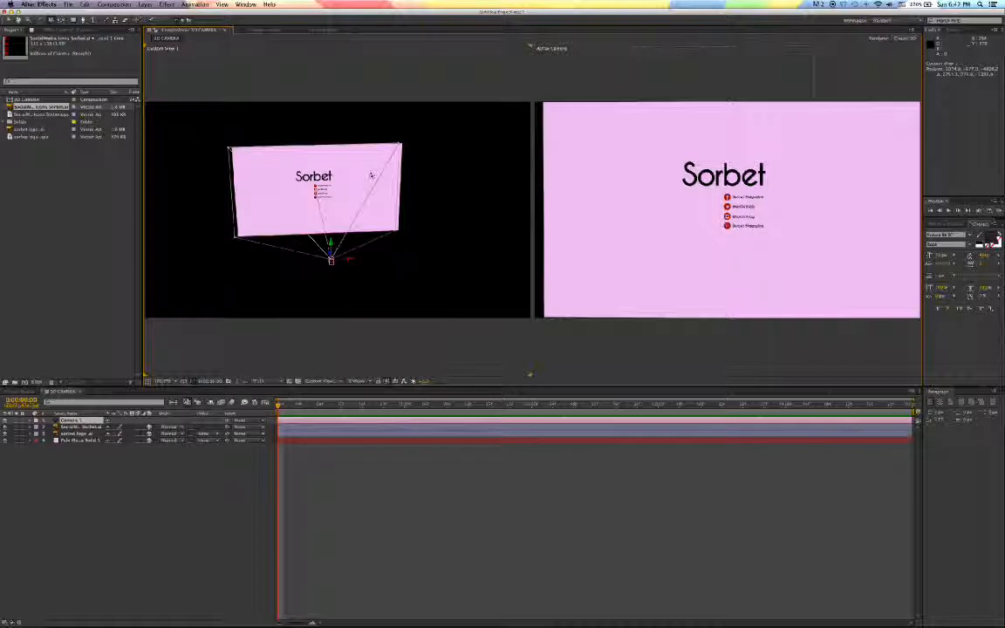
{"action": "mouse_move", "coordinate": [452, 185]}
{"action": "left_mouse_down"}
{"action": "mouse_move", "coordinate": [434, 193]}
{"action": "mouse_move", "coordinate": [445, 180]}
{"action": "left_mouse_up"}
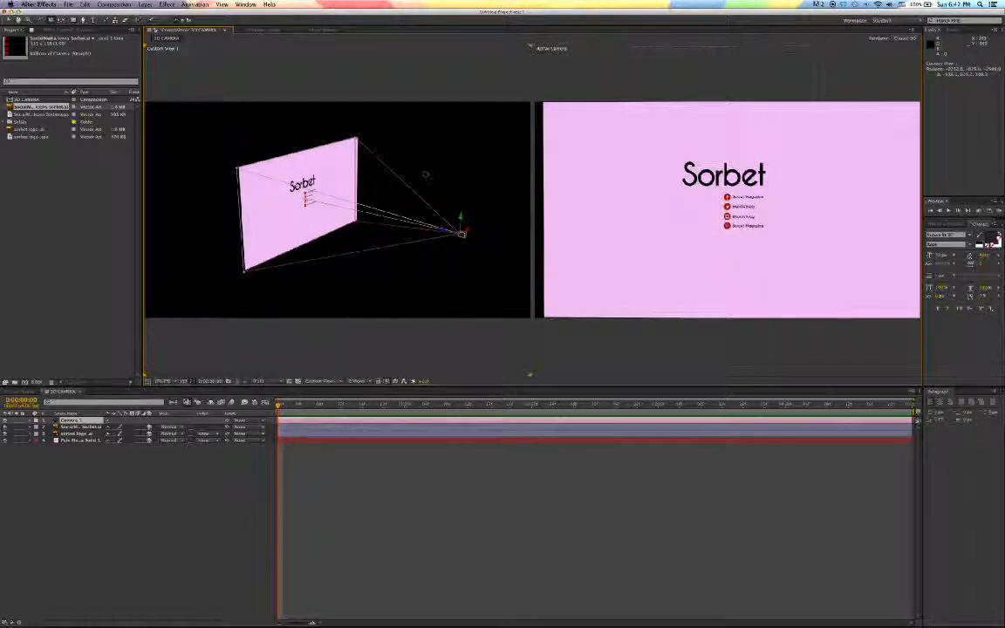